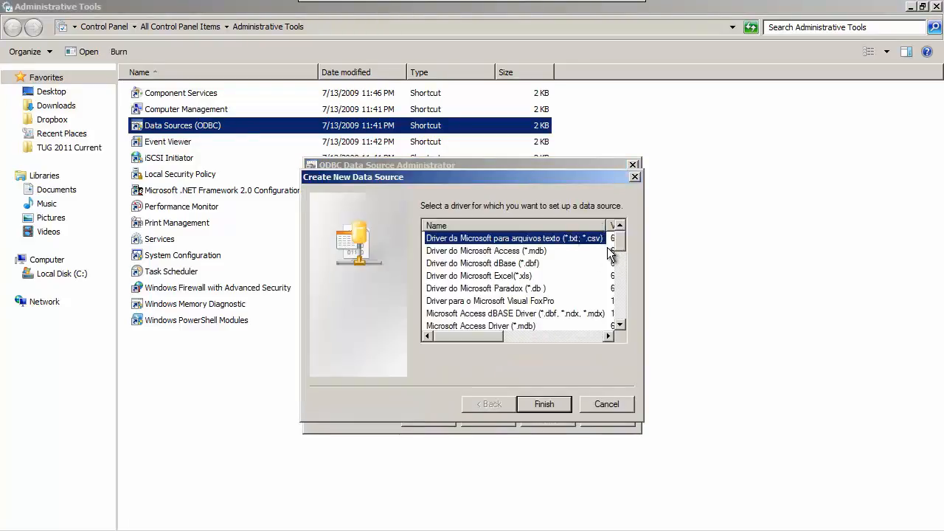
Start a new user data source that uses the Timberline Data driver
left_click_drag(620, 254, 620, 324)
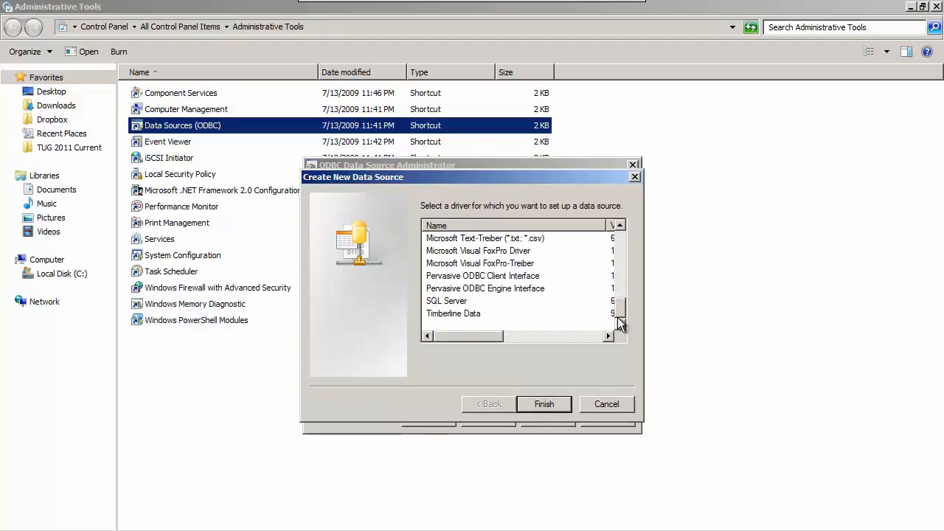
left_click(455, 314)
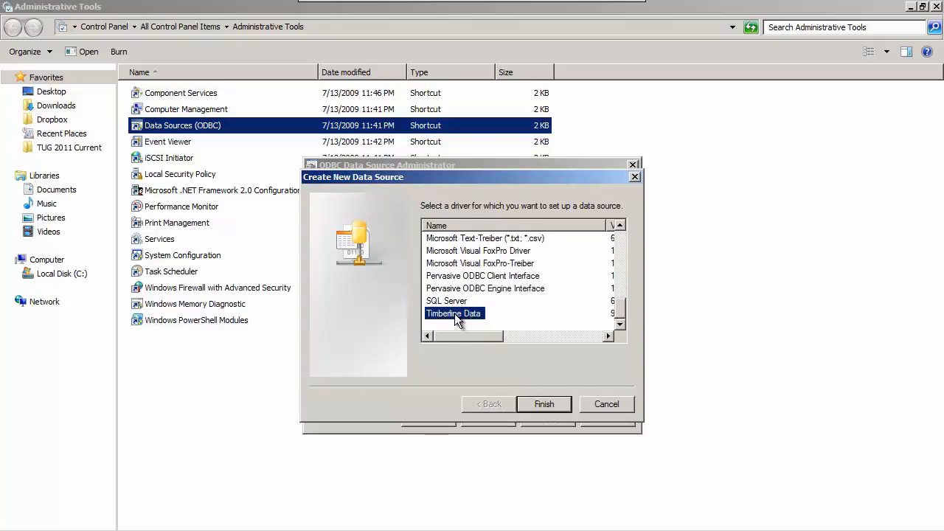
left_click(543, 405)
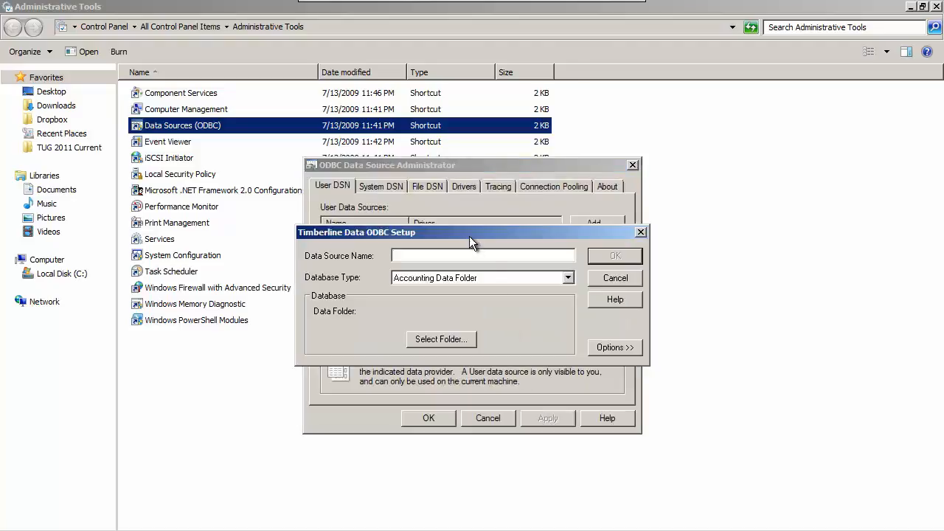
Name the data source TL Data and select the Timberline Construction company as its data folder
left_click_drag(467, 232, 436, 153)
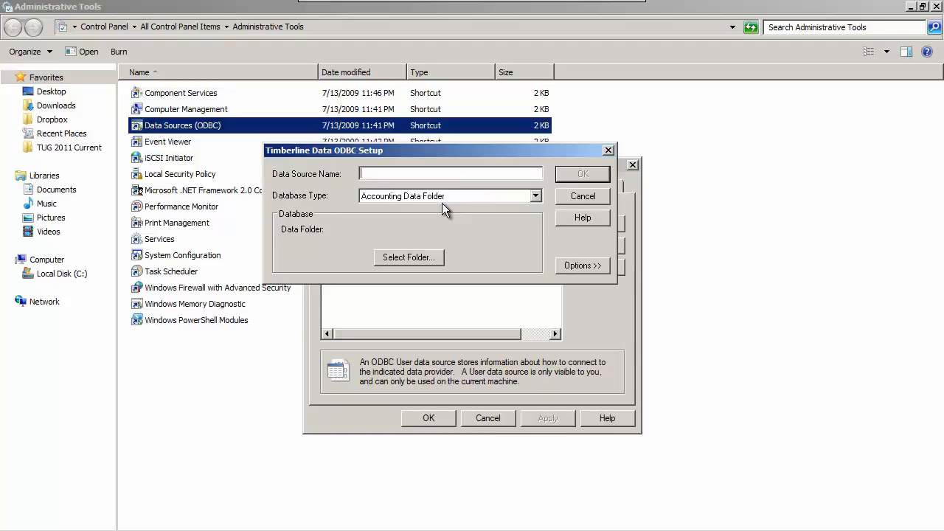
type("TL Data")
left_click(407, 259)
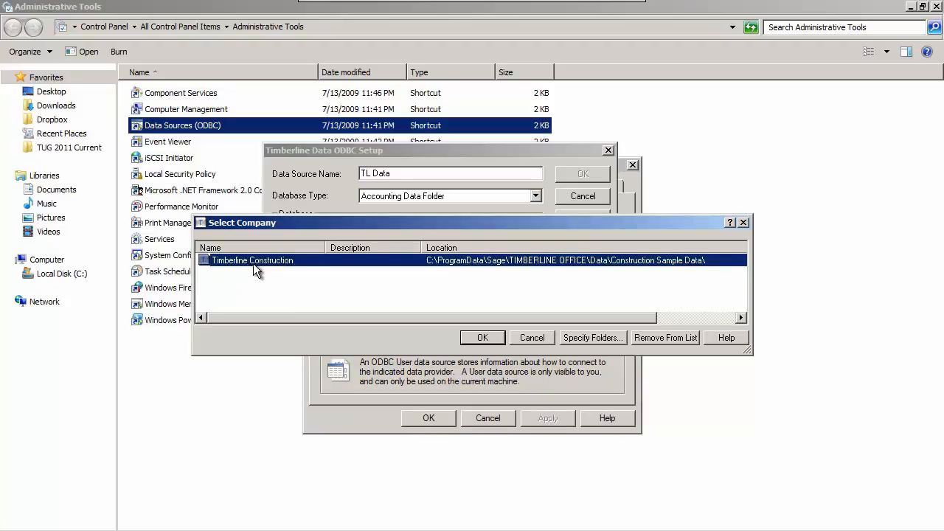
left_click(483, 340)
left_click(492, 339)
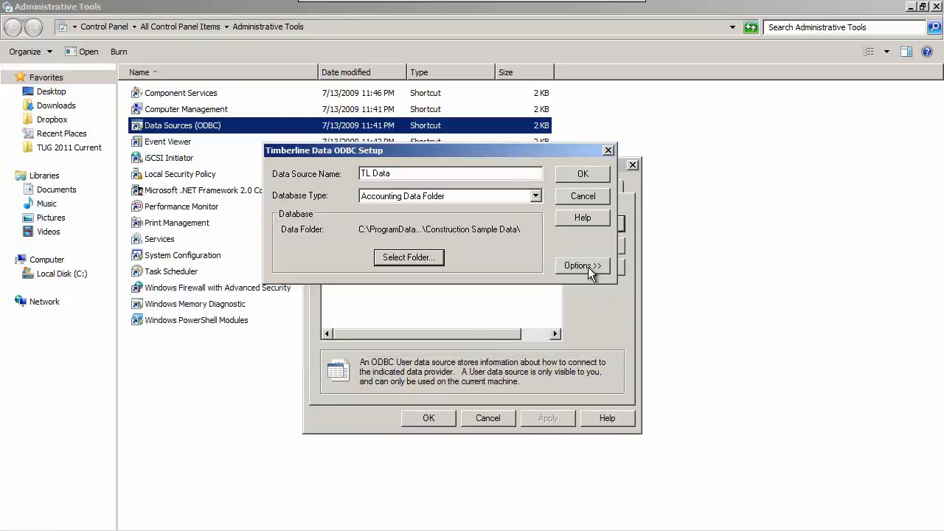
Set the data source's table and field naming to Standard descriptions, accept the setup and close the ODBC Data Source Administrator
left_click(583, 266)
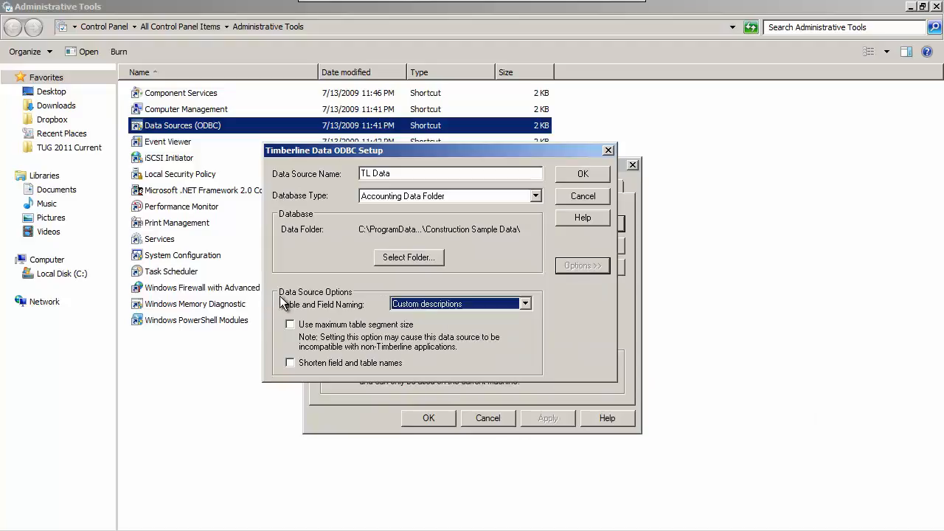
left_click(525, 303)
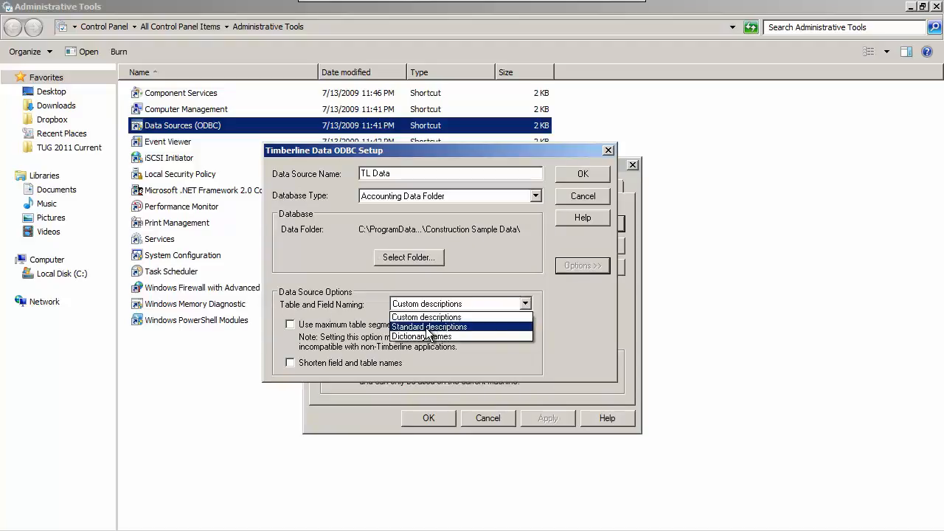
left_click(429, 328)
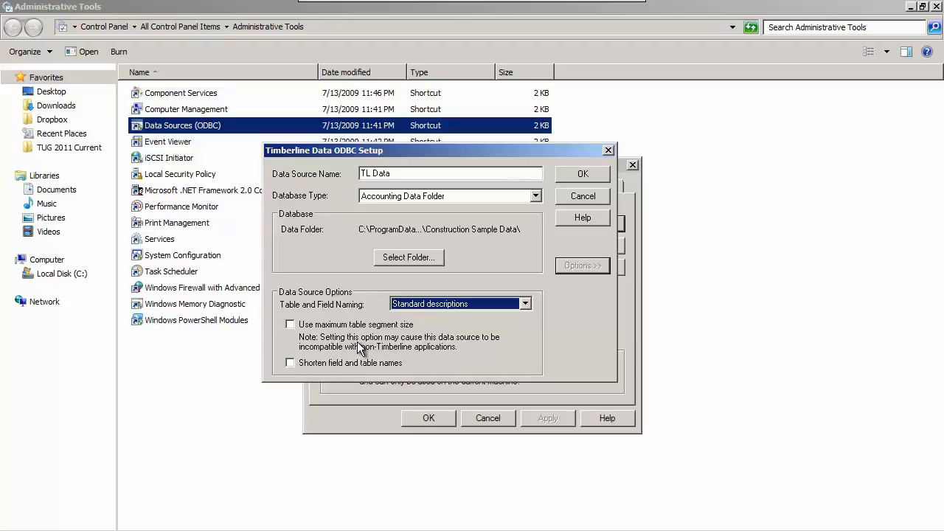
left_click(573, 175)
left_click(428, 418)
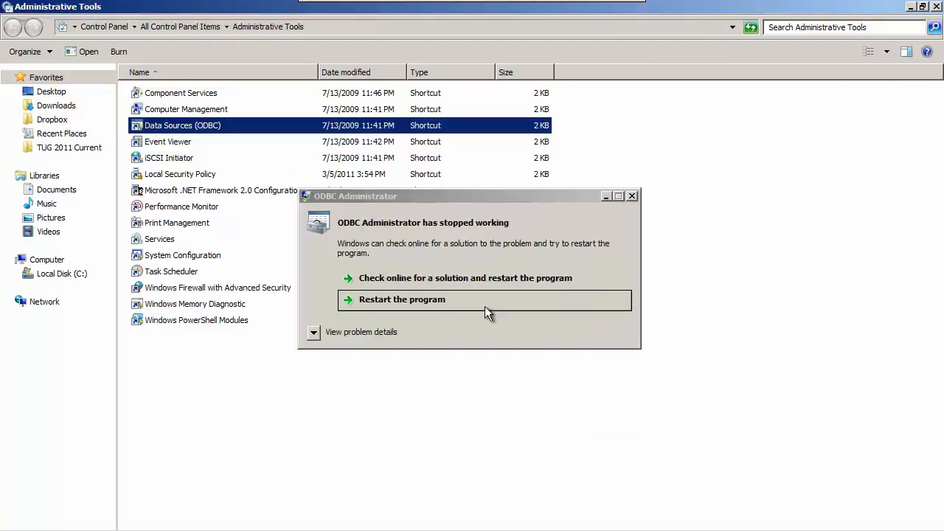
Clear the ODBC Administrator prompt and Control Panel windows from the desktop, and minimise the virtual machine
left_click(434, 307)
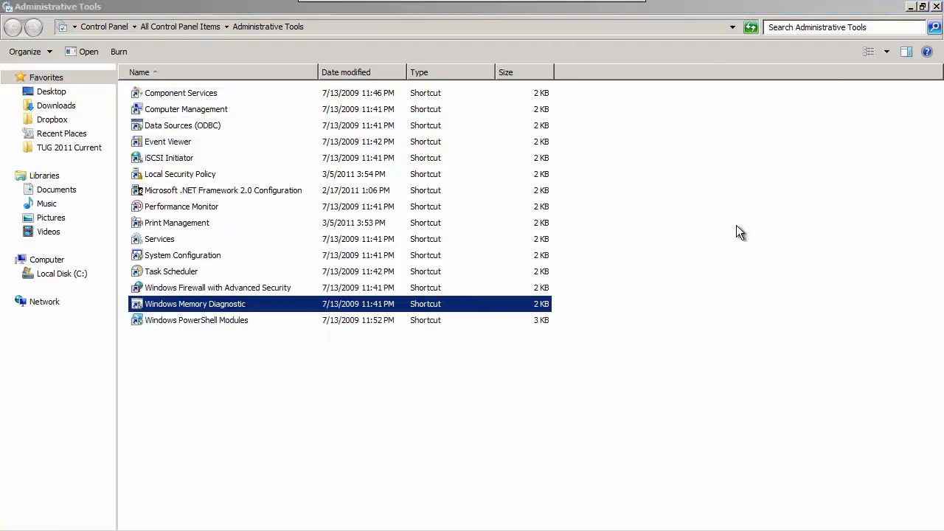
left_click(937, 7)
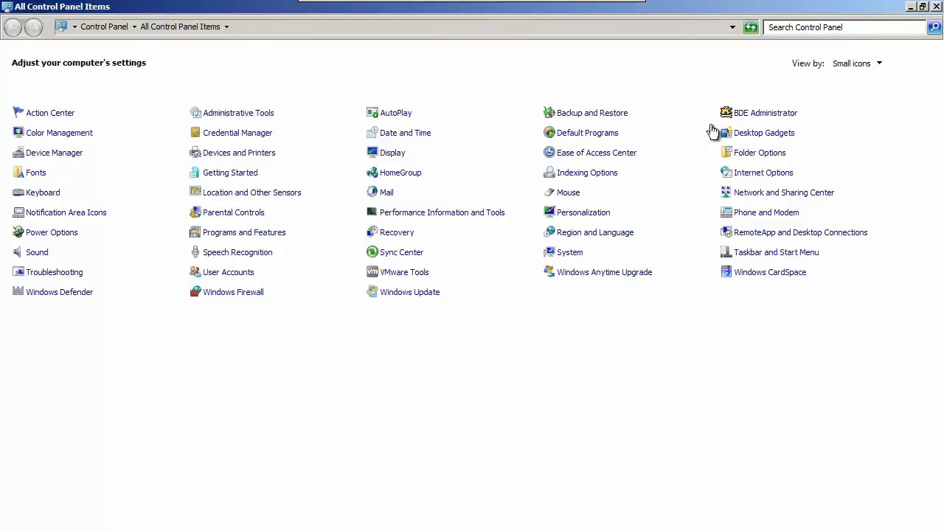
left_click(937, 7)
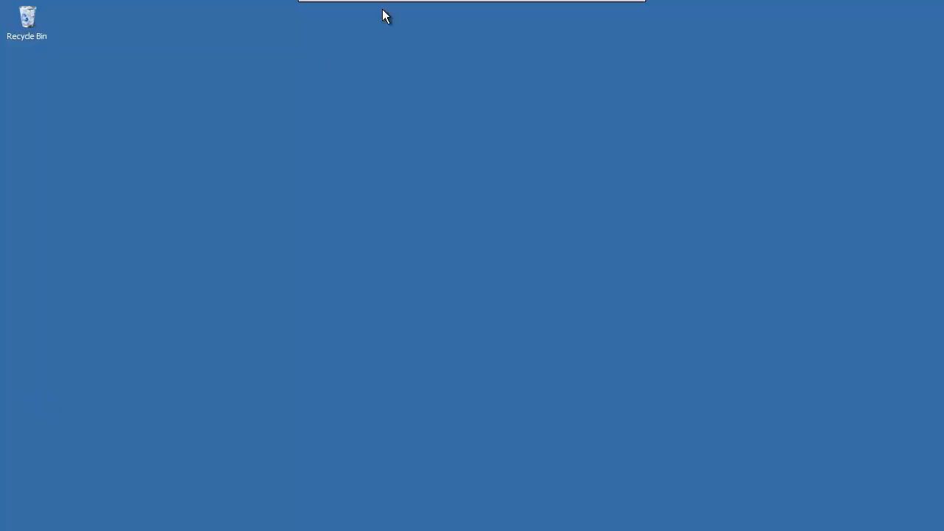
mouse_move(630, 6)
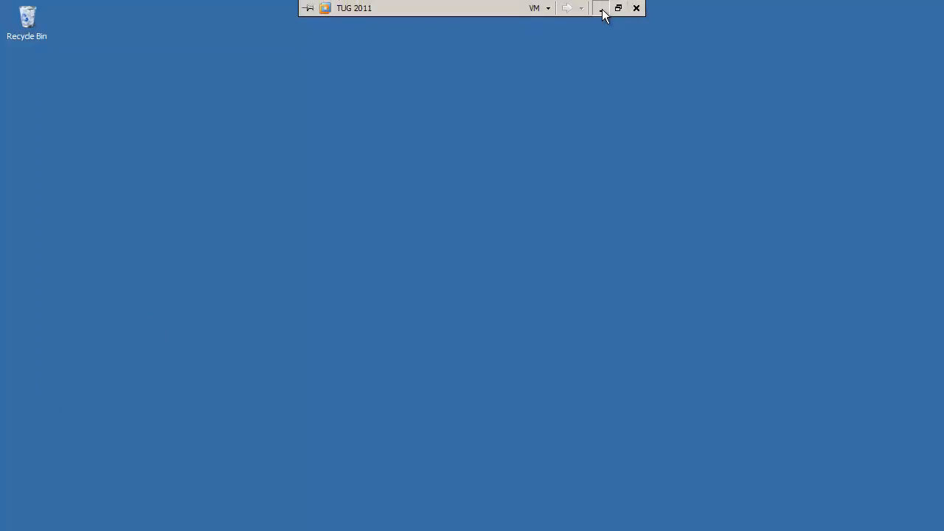
left_click(602, 8)
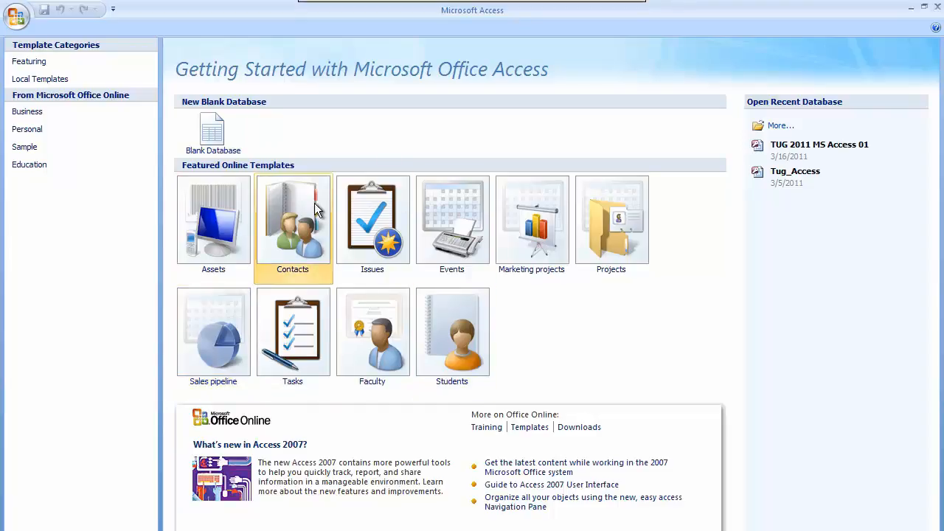
In Microsoft Access, create a blank database named Database1.accdb in the Documents folder
left_click(213, 132)
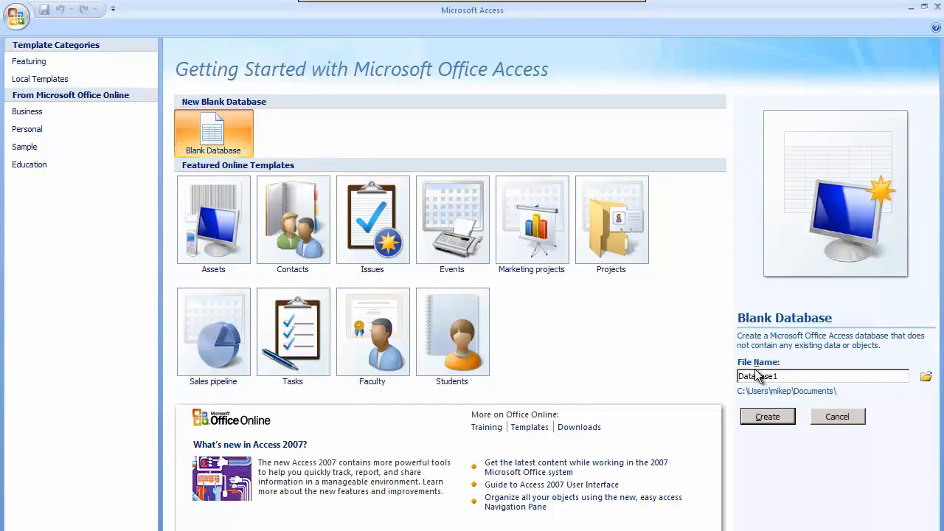
left_click(927, 378)
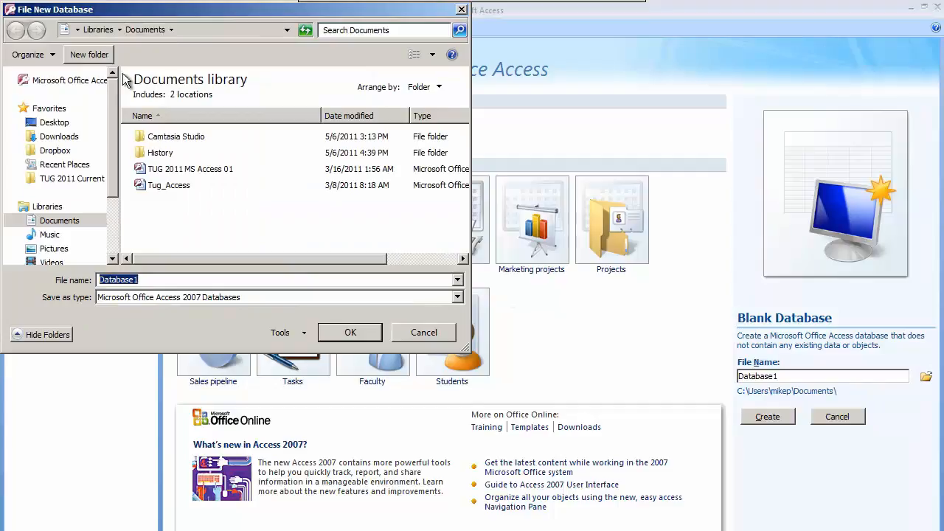
left_click(364, 335)
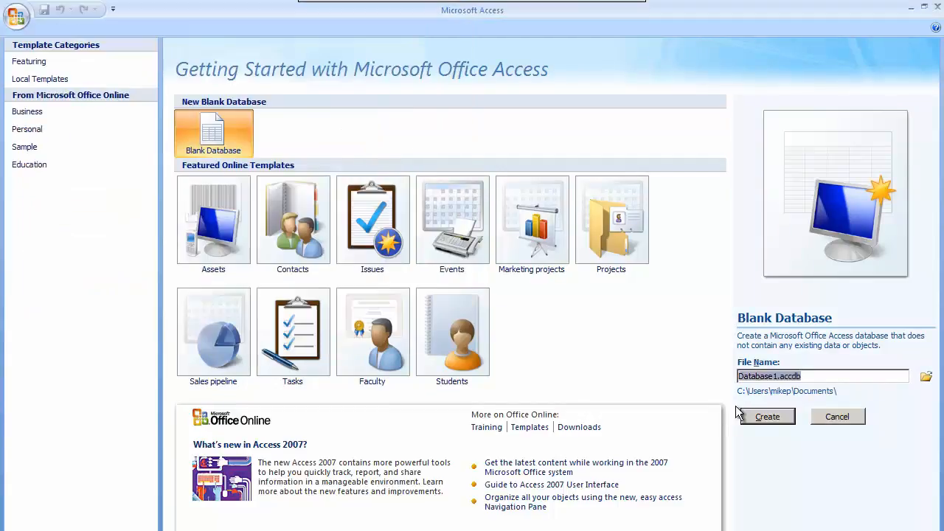
left_click(775, 420)
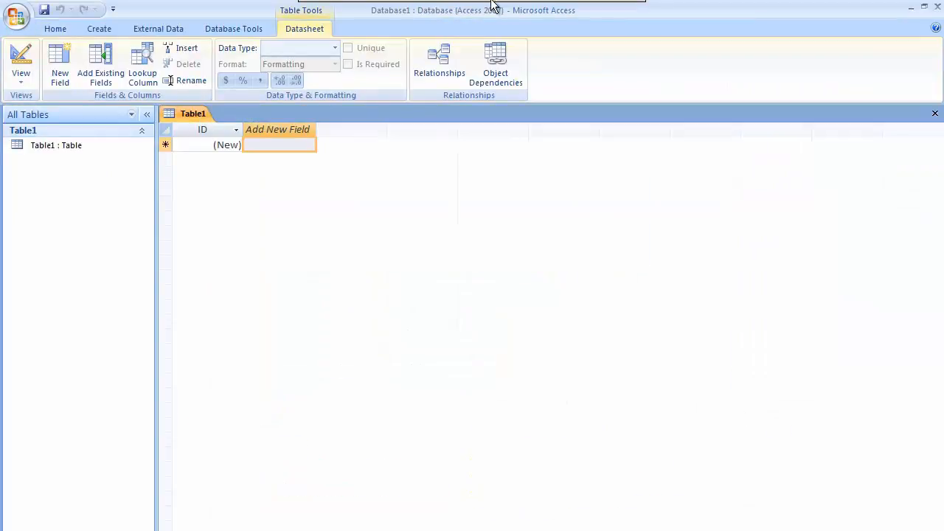
mouse_move(565, 9)
left_click(599, 9)
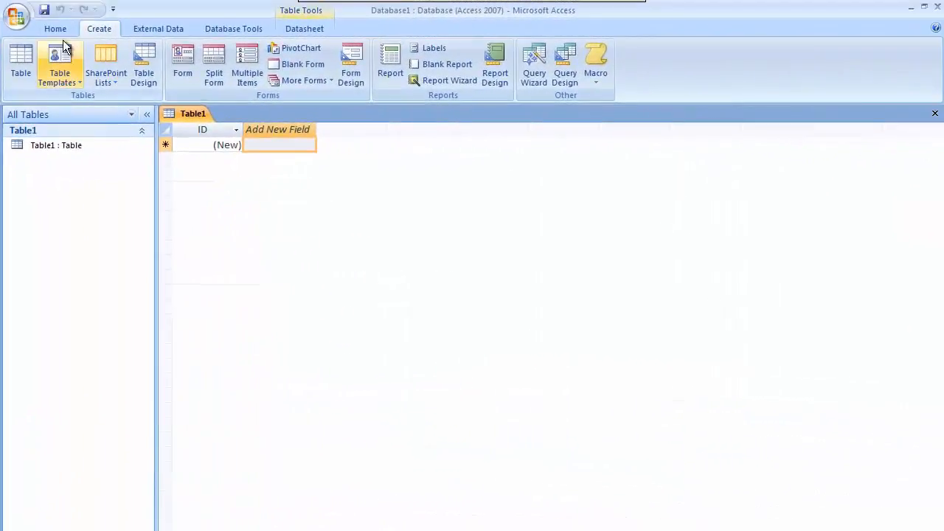
left_click(54, 29)
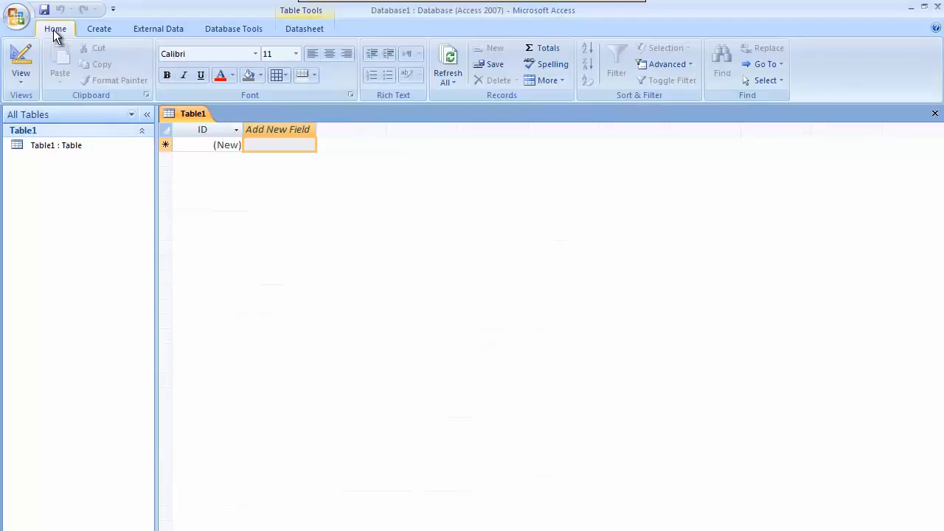
left_click(96, 30)
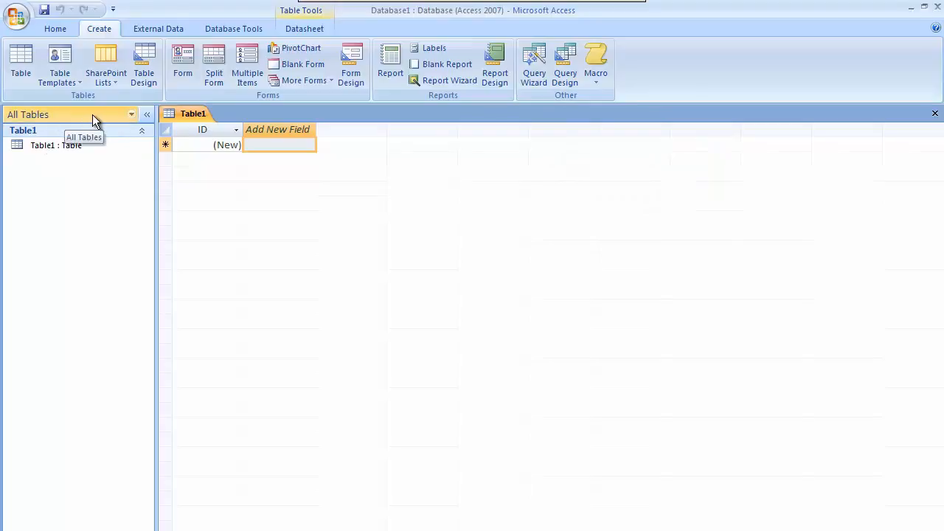
Organise the navigation pane by Object Type
left_click(132, 116)
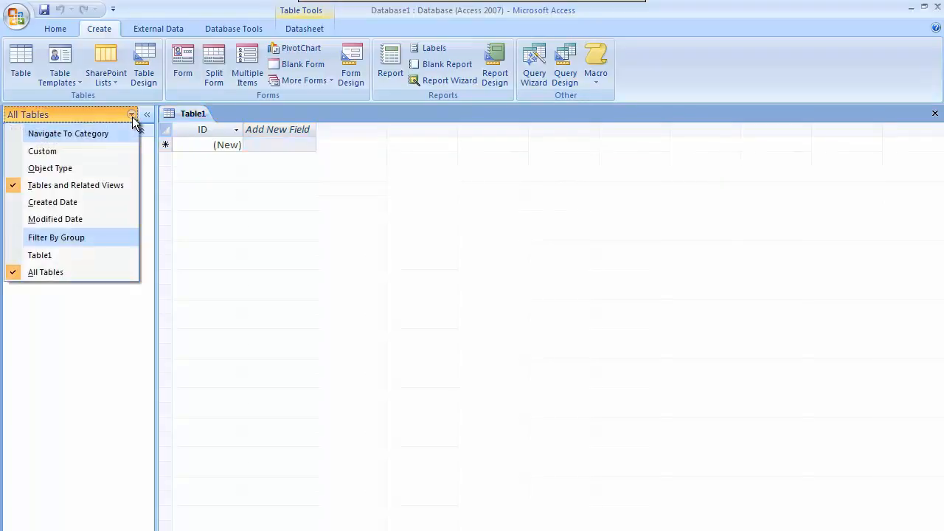
left_click(55, 168)
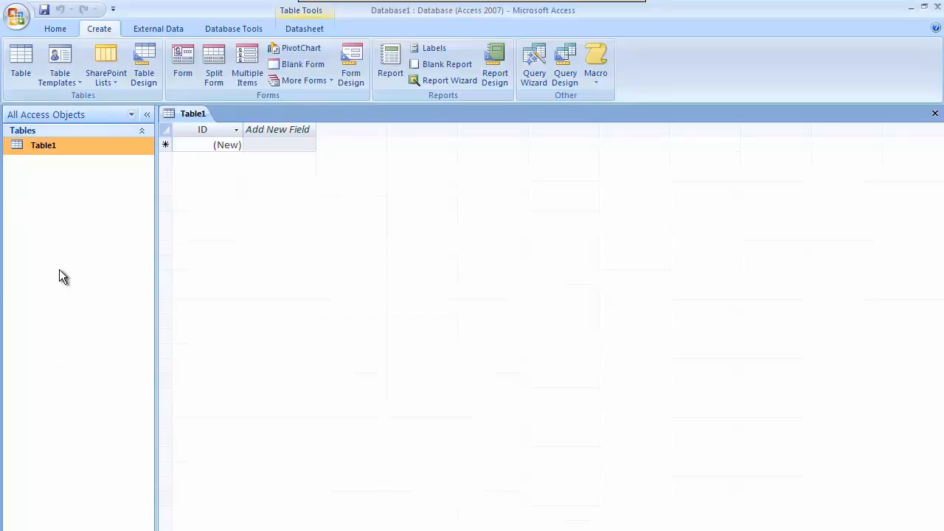
Add a second blank table to the database and switch between the two open tables
left_click(20, 63)
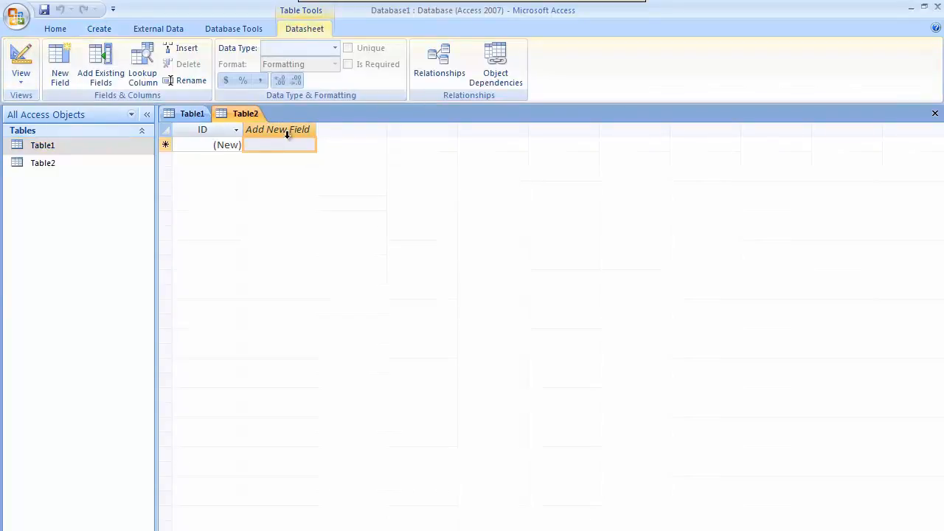
left_click(186, 113)
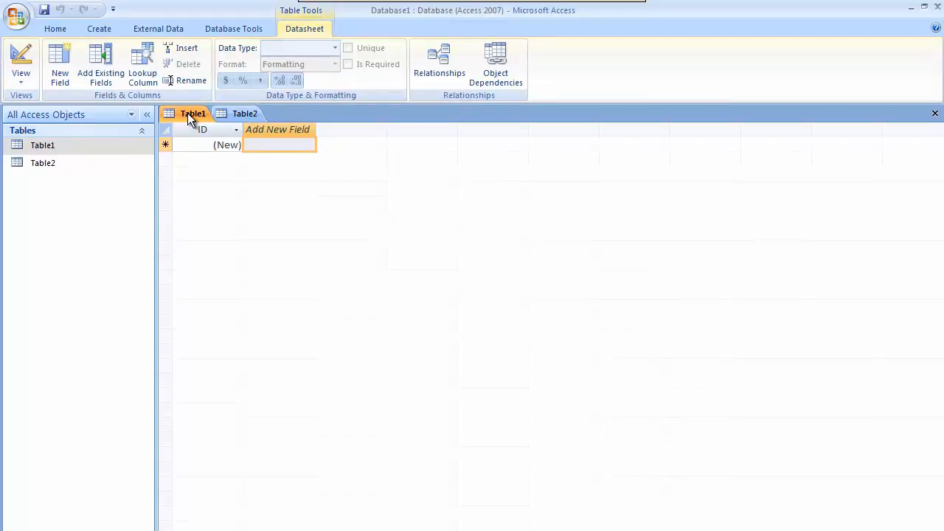
left_click(242, 114)
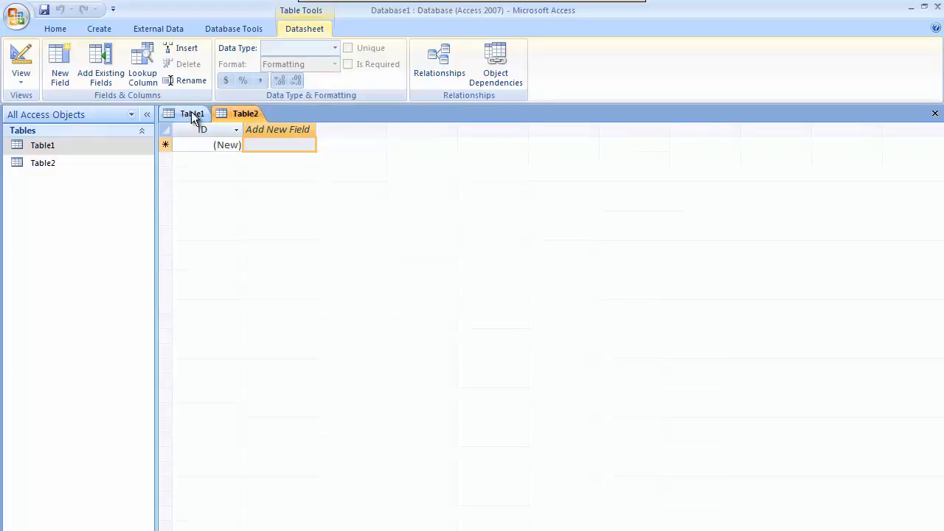
Open Table2 in Design View, saving the table under its default name
left_click(89, 33)
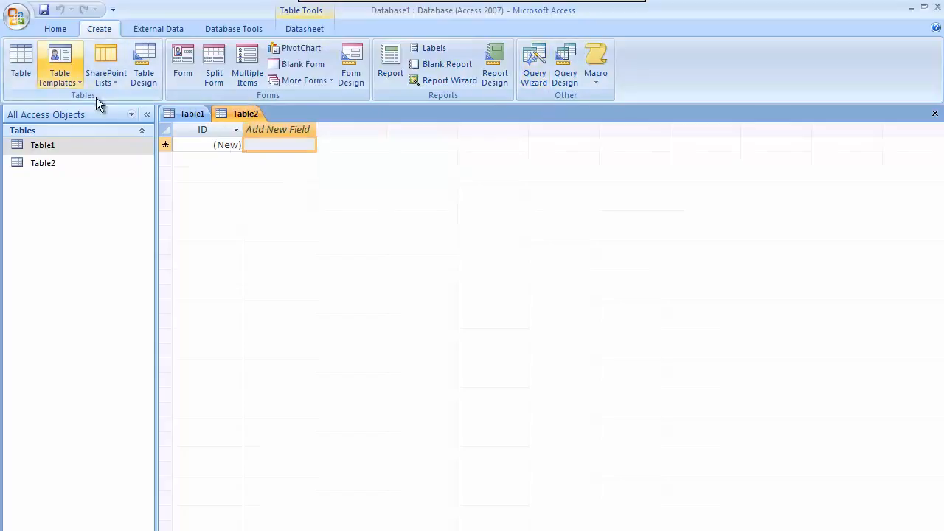
left_click(55, 28)
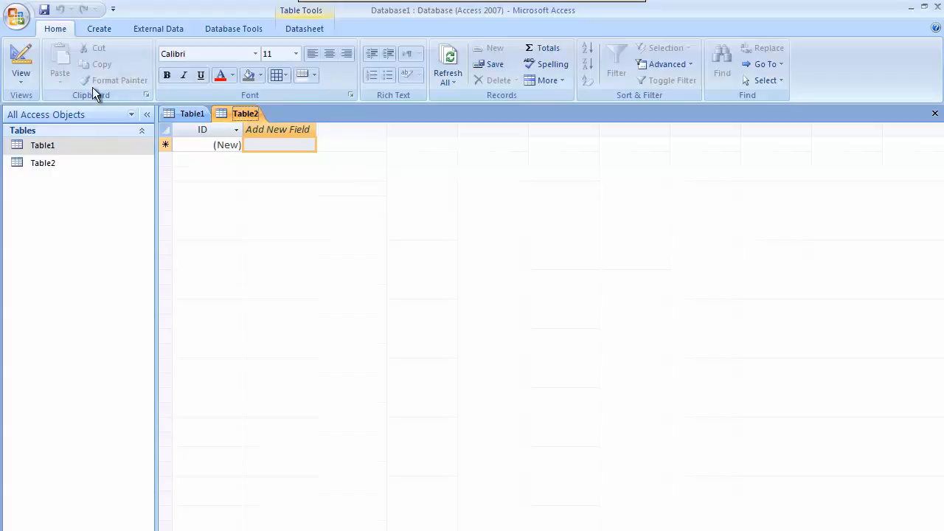
left_click(18, 78)
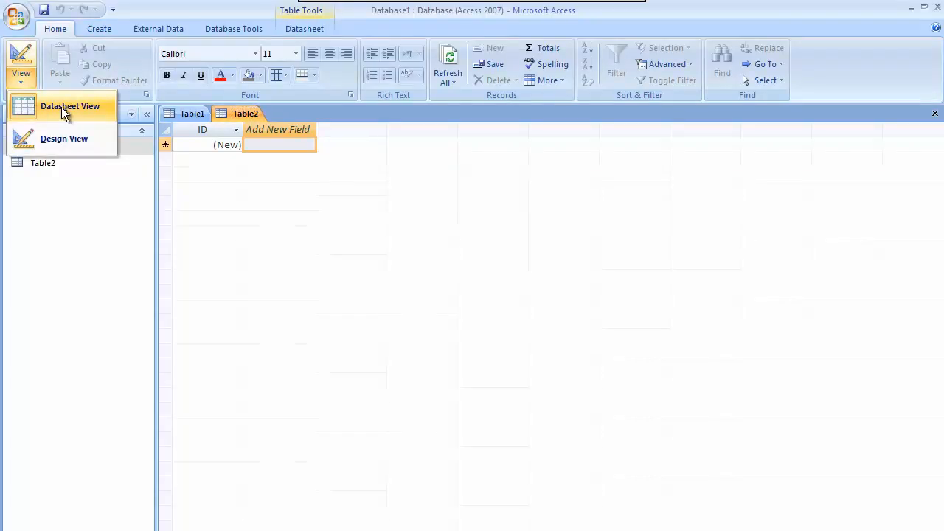
left_click(65, 139)
left_click(457, 226)
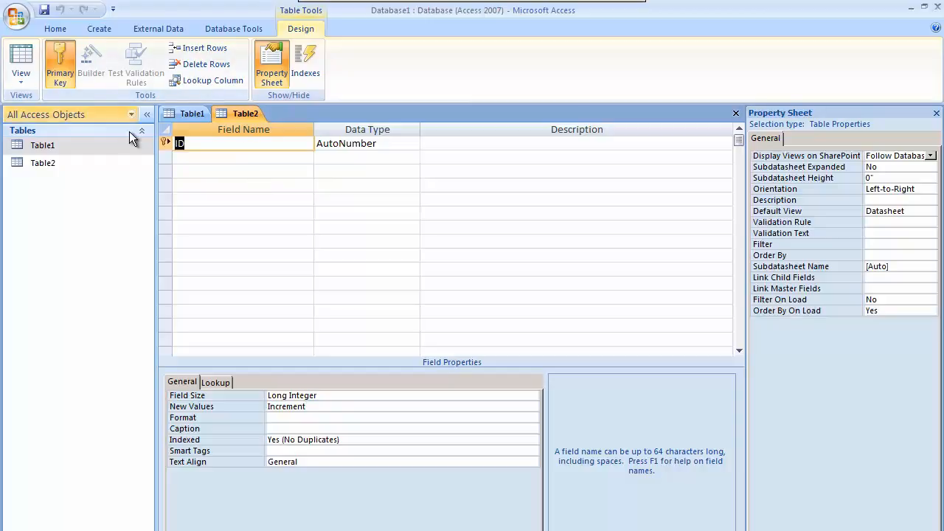
Return Table2 to Datasheet View and save it, leaving Table1 as the active table
right_click(239, 115)
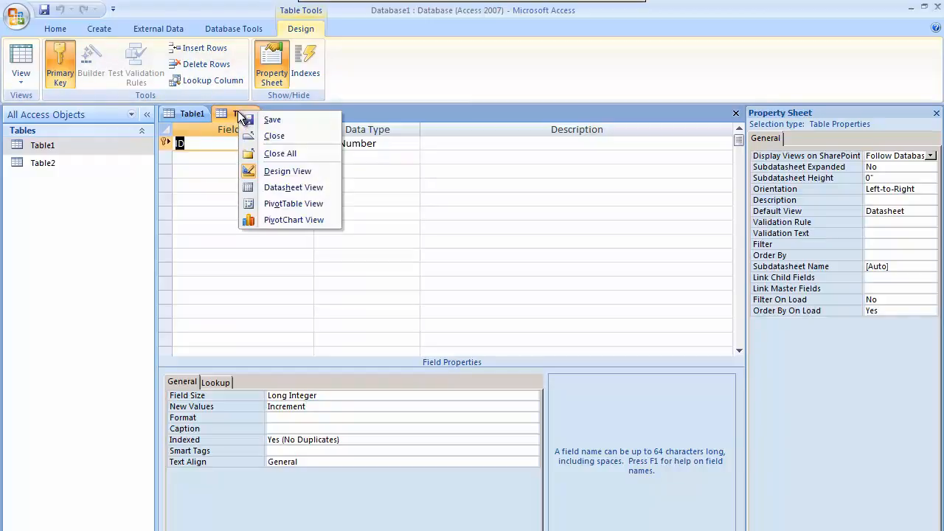
left_click(284, 189)
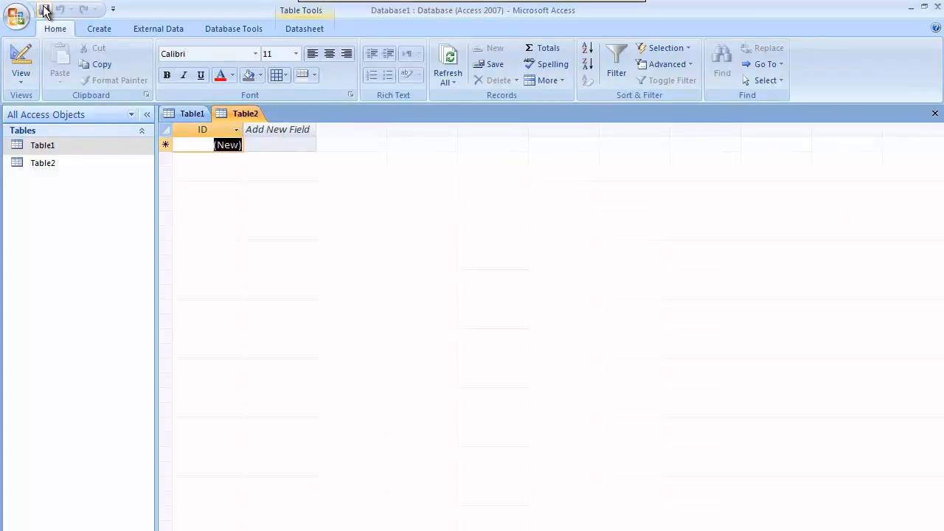
right_click(246, 113)
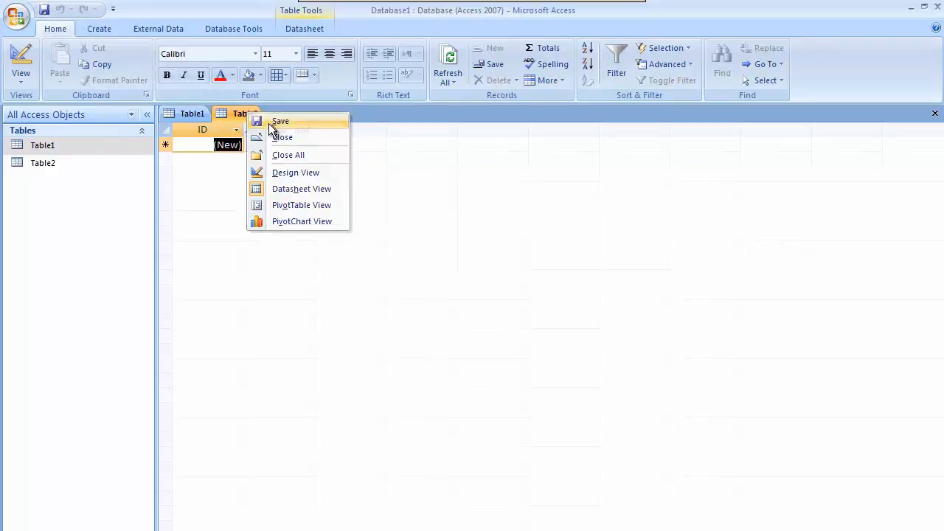
left_click(270, 122)
left_click(191, 114)
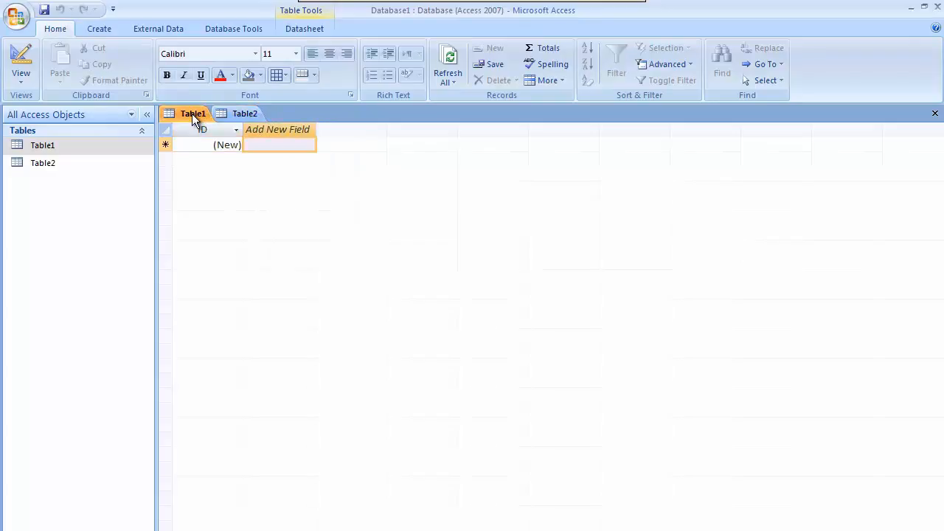
Save the first table under the name Table1
right_click(192, 113)
left_click(212, 123)
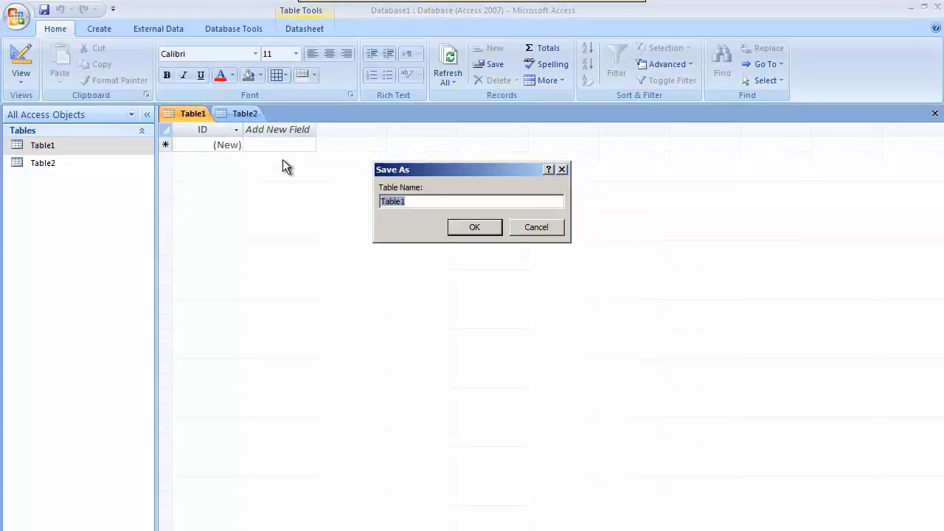
left_click(464, 229)
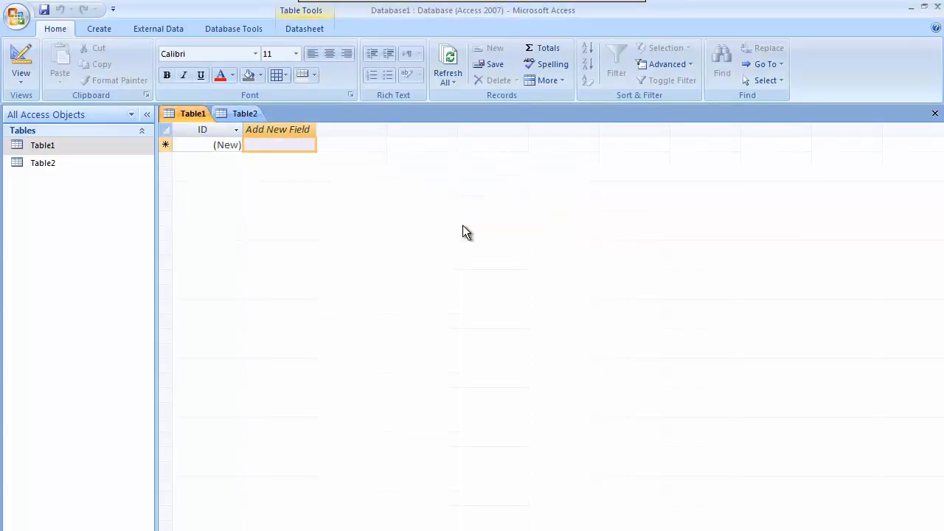
Close both open tables, Table2 first and Table1 after it
left_click(234, 117)
right_click(235, 117)
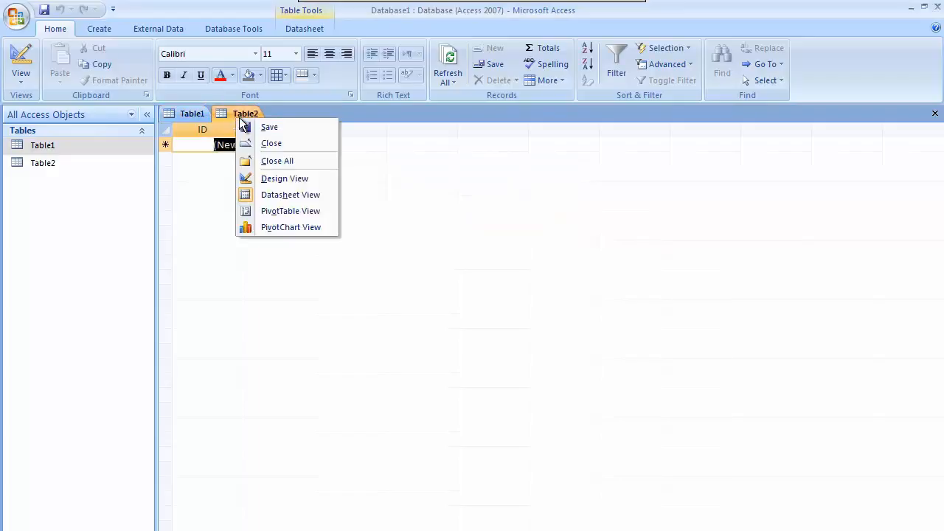
left_click(271, 144)
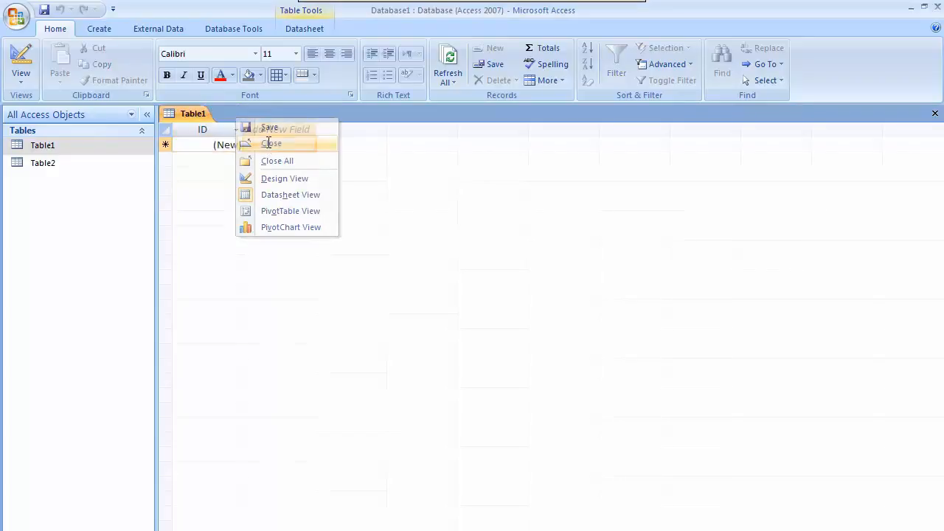
right_click(204, 118)
left_click(241, 157)
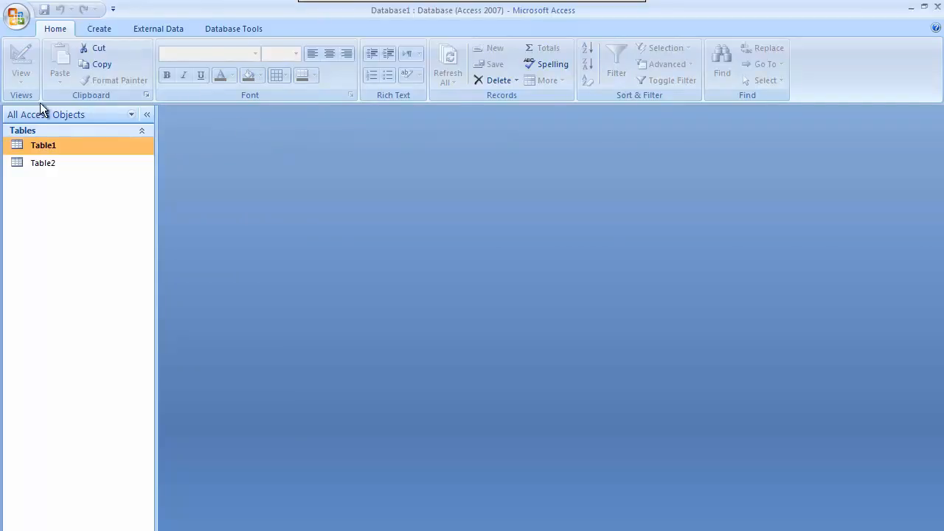
Reopen the saved Table1 in Datasheet View
left_click(48, 158)
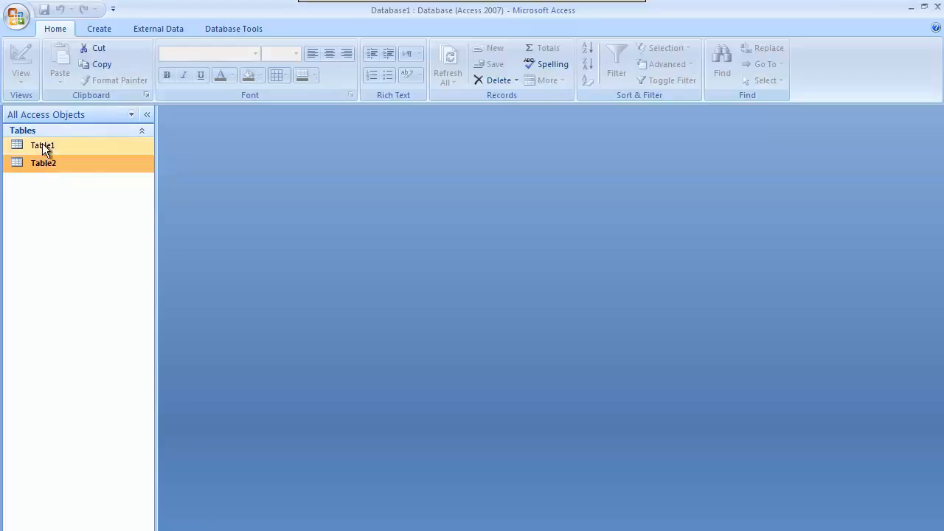
left_click(44, 147)
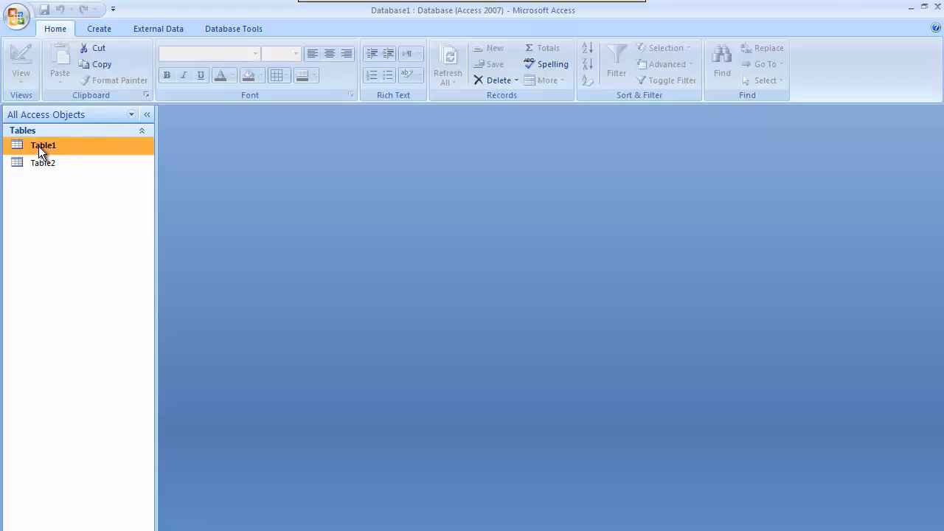
double_click(38, 146)
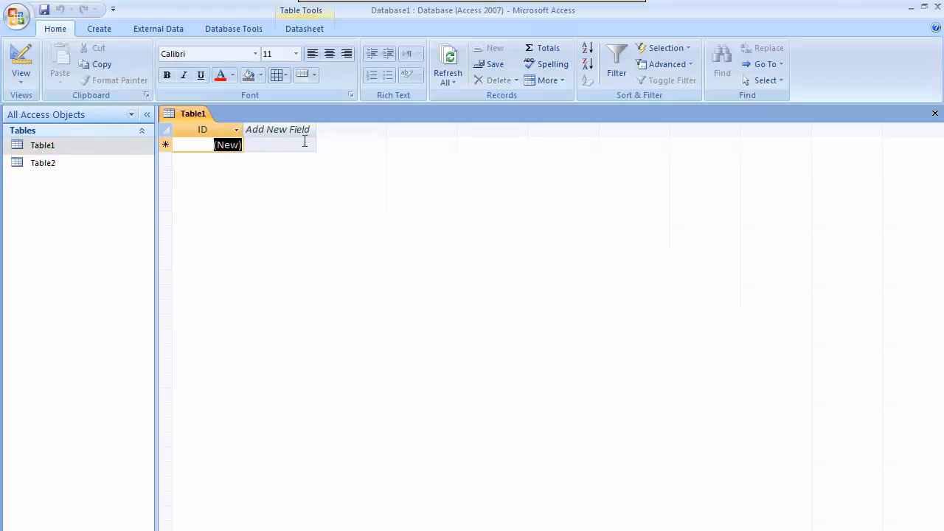
Examine the view options available for Table1 without changing its view
right_click(191, 109)
left_click(394, 206)
left_click(177, 113)
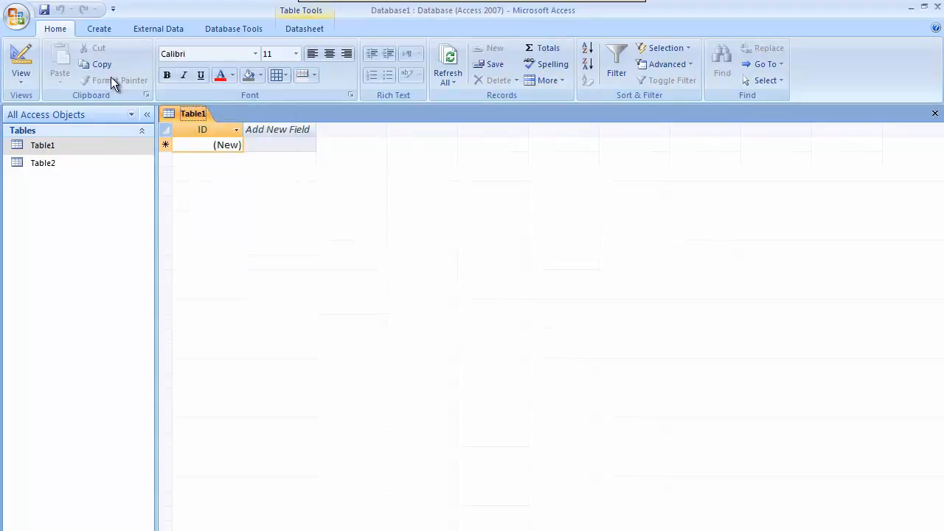
left_click(23, 73)
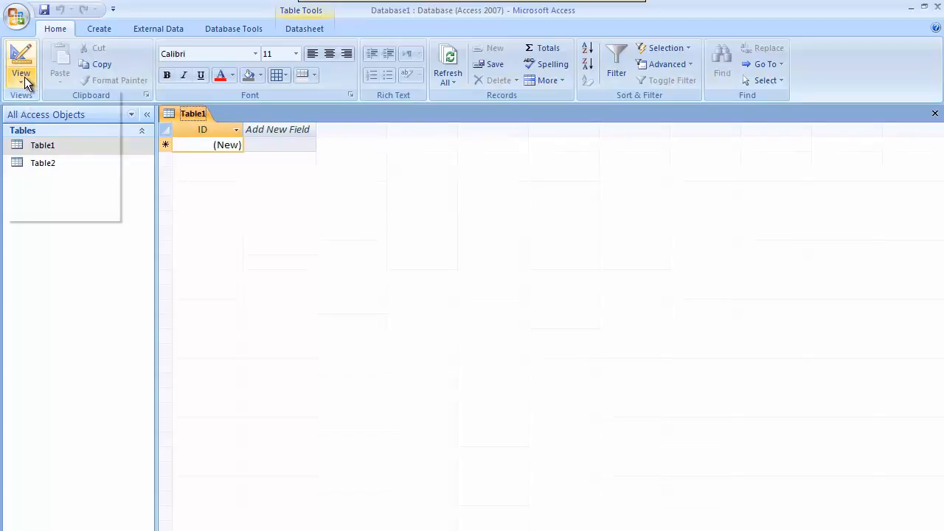
left_click(252, 226)
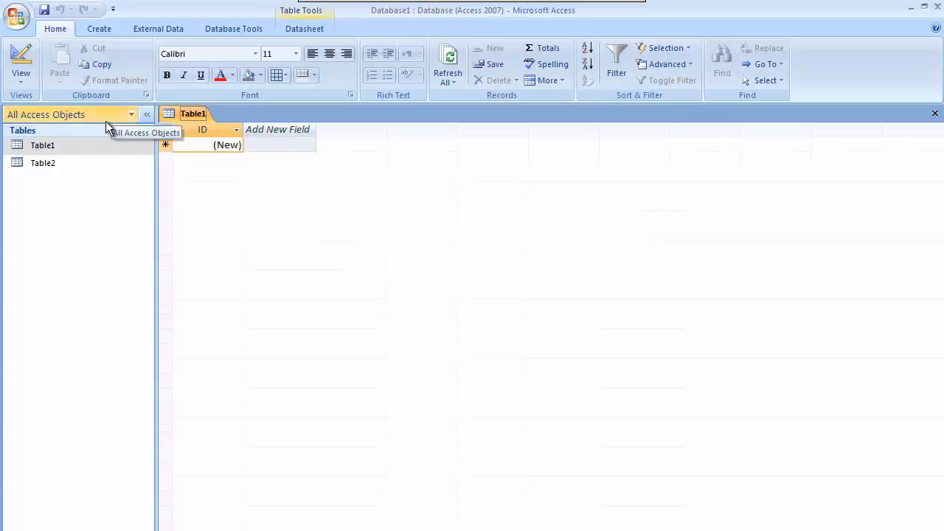
Collapse and expand the list of database objects twice, leaving it expanded
left_click(148, 116)
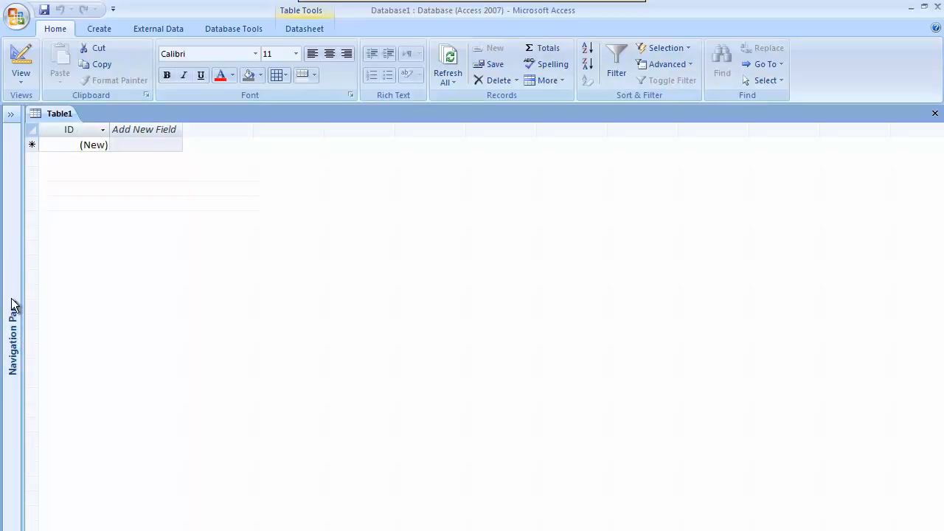
left_click(10, 114)
left_click(147, 114)
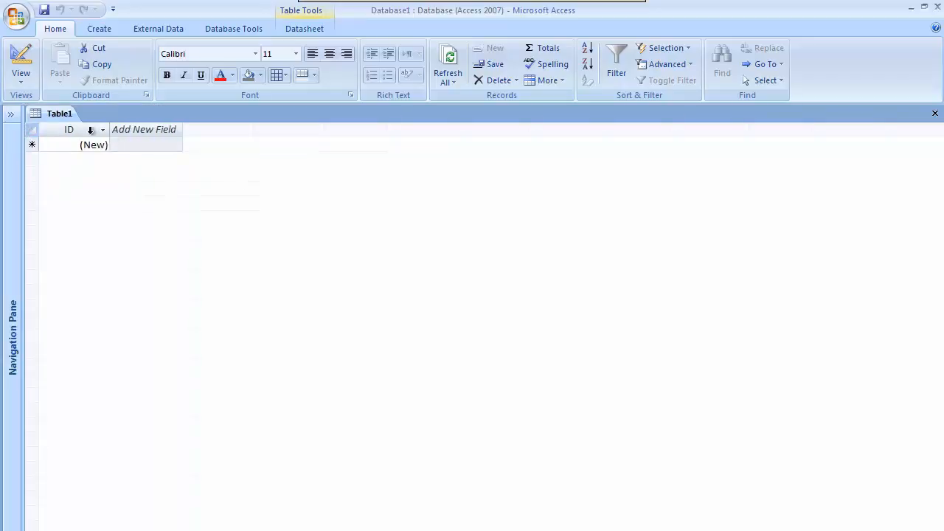
left_click(7, 115)
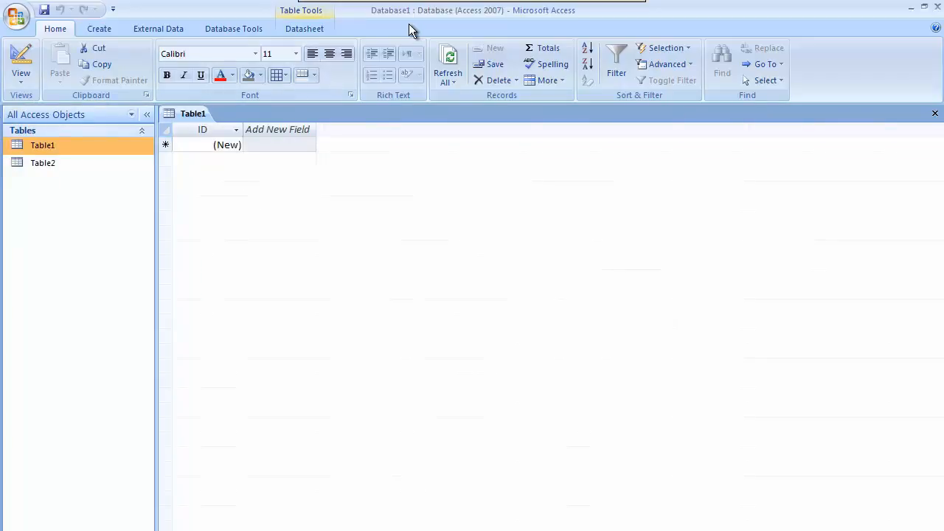
Review the ribbon's key tips and the Home, Create, External Data, Database Tools and Datasheet command sets
key("alt")
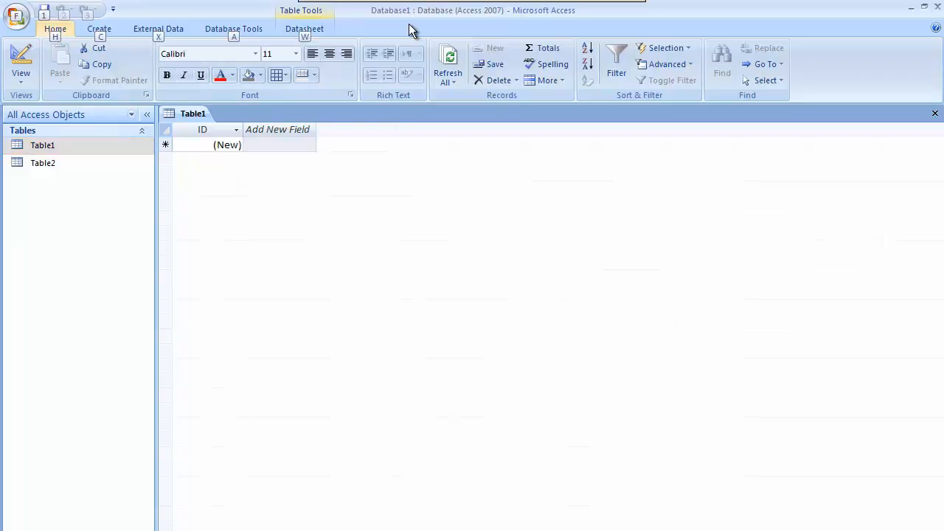
left_click(598, 9)
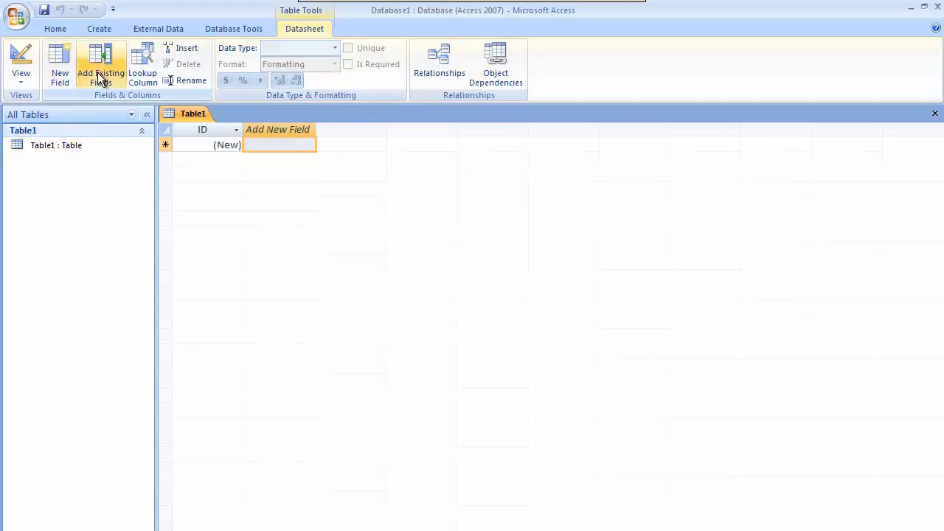
left_click(56, 29)
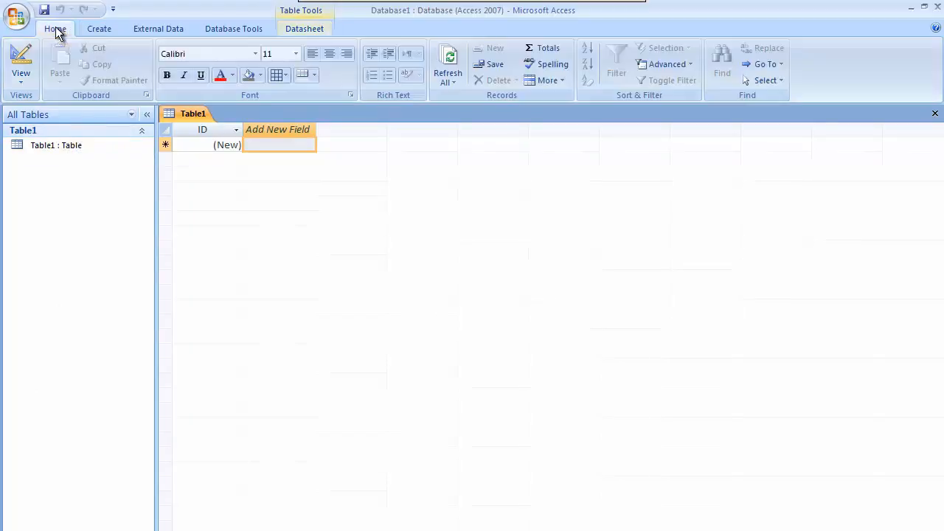
left_click(99, 29)
left_click(154, 32)
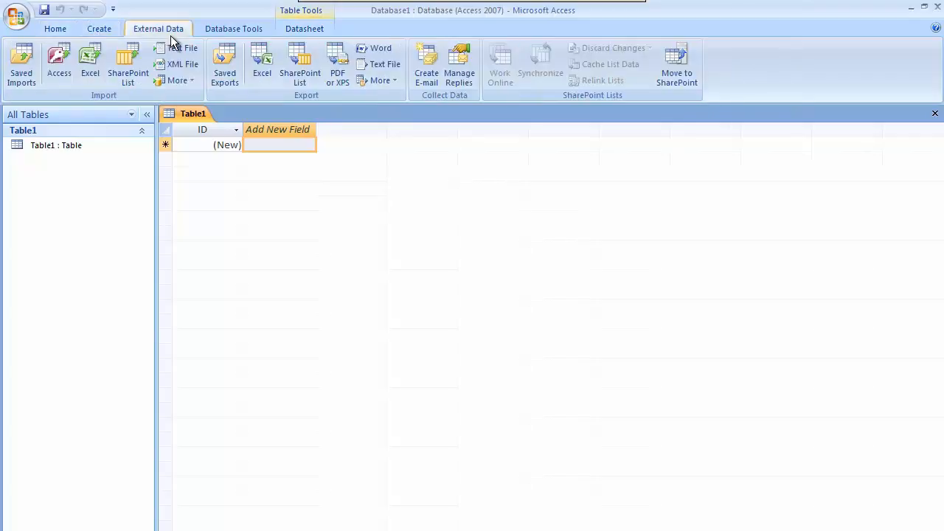
left_click(237, 34)
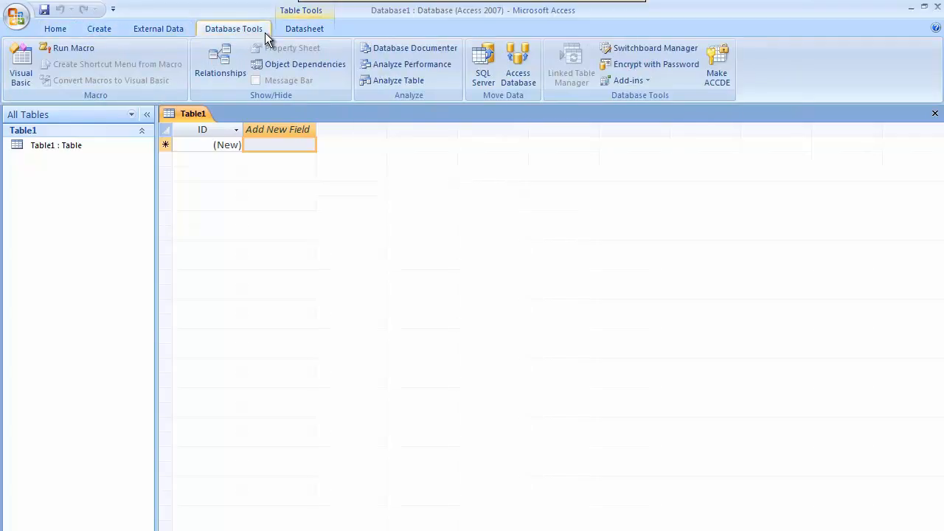
left_click(297, 32)
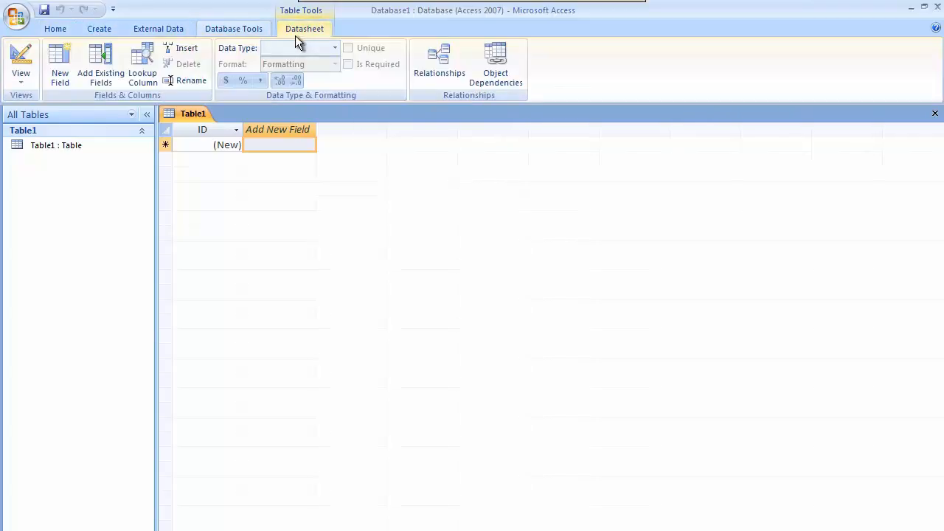
left_click(56, 31)
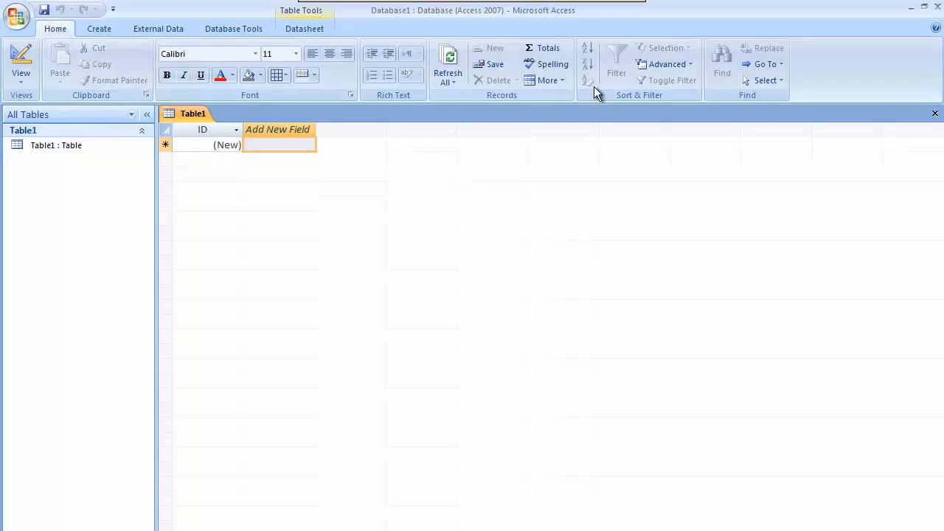
left_click(99, 28)
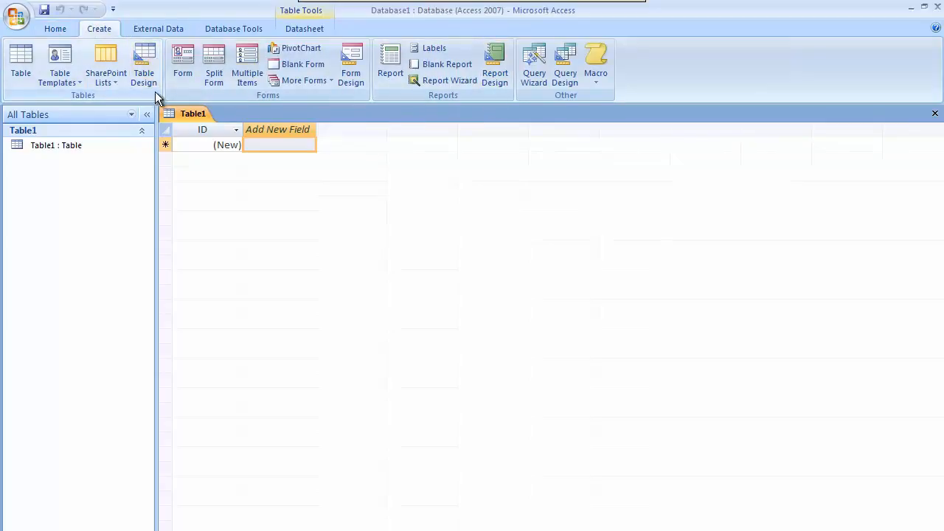
Return the TUG 2011 virtual machine to full screen in VMware Workstation
mouse_move(405, 5)
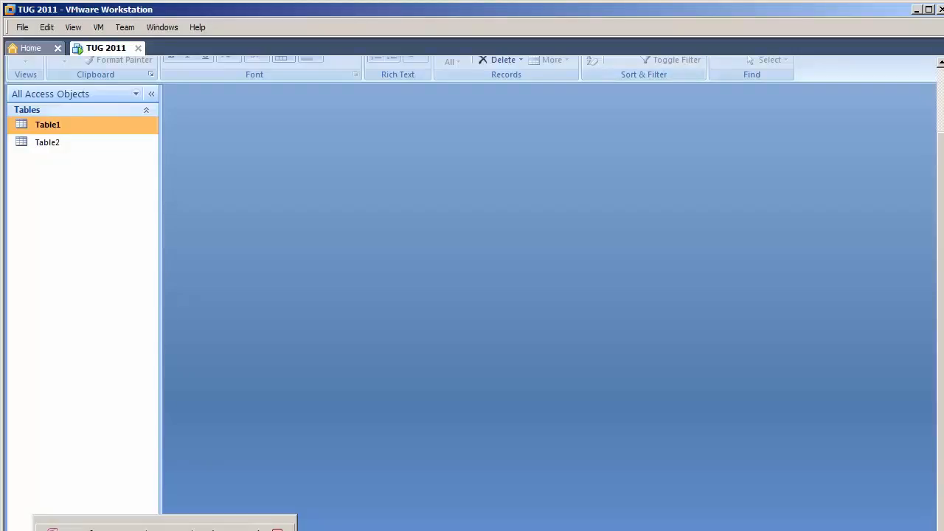
left_click(73, 28)
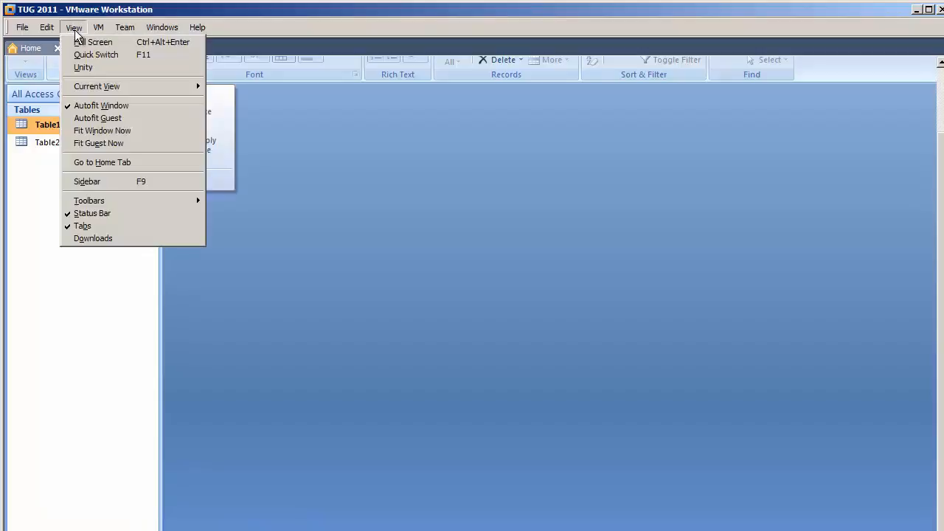
left_click(93, 39)
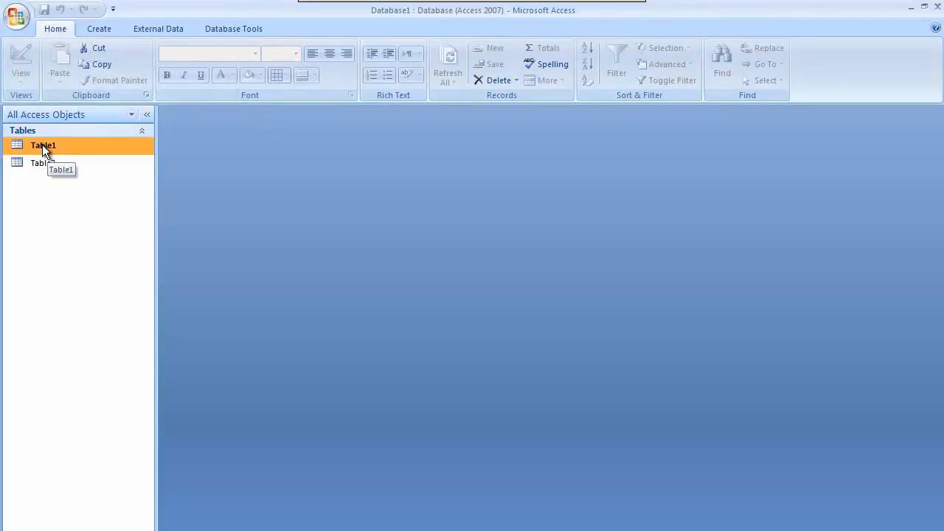
Create a new query in Design View and add Table2 as its source table
left_click(99, 30)
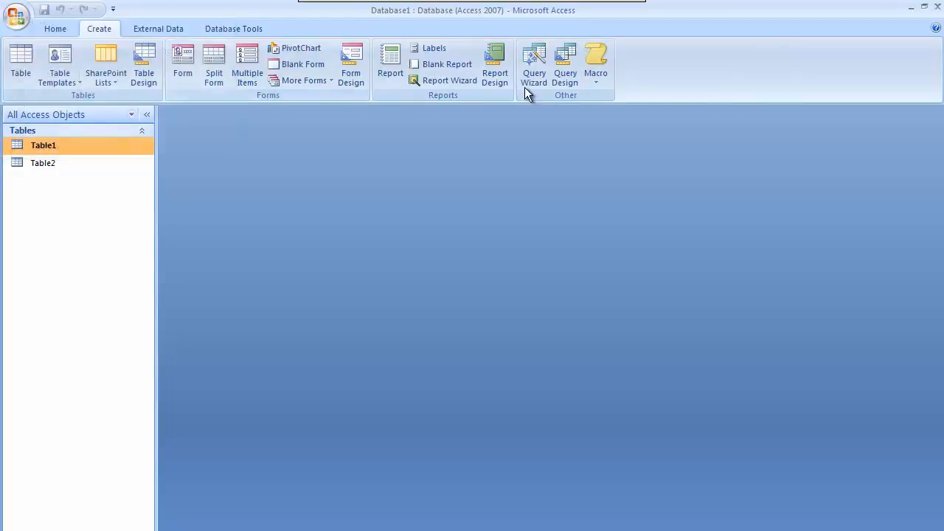
left_click(565, 74)
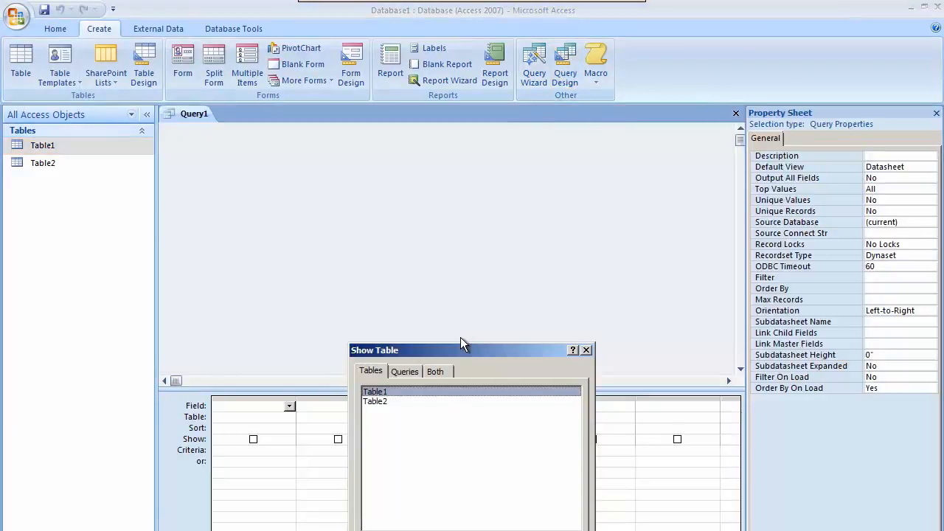
left_click_drag(464, 355, 403, 170)
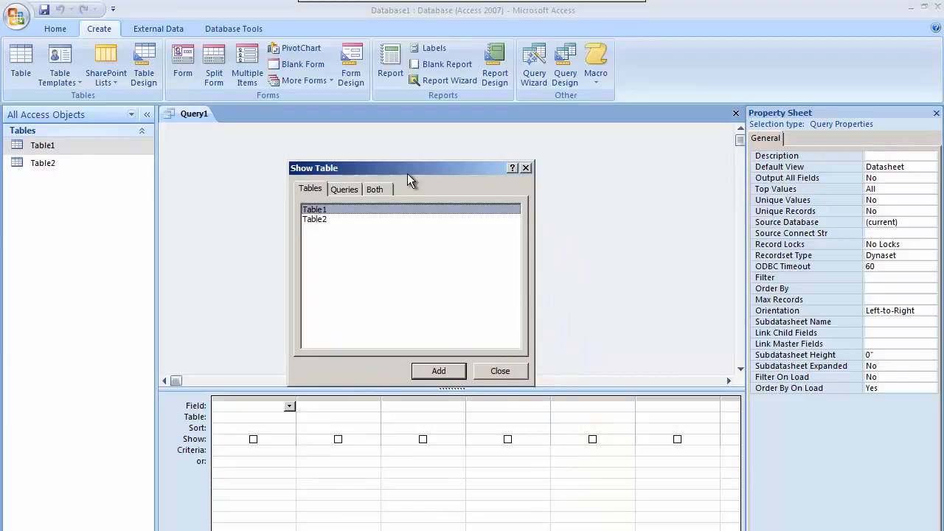
left_click(339, 189)
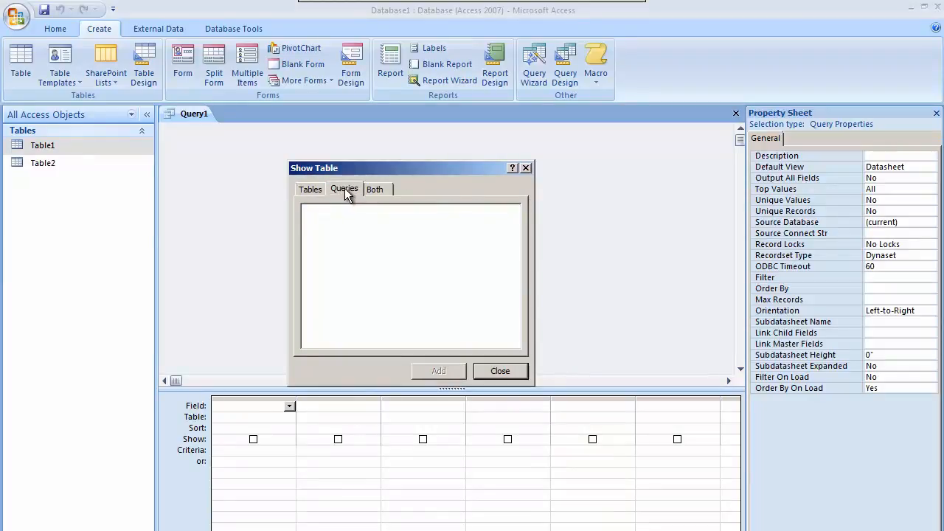
left_click(321, 192)
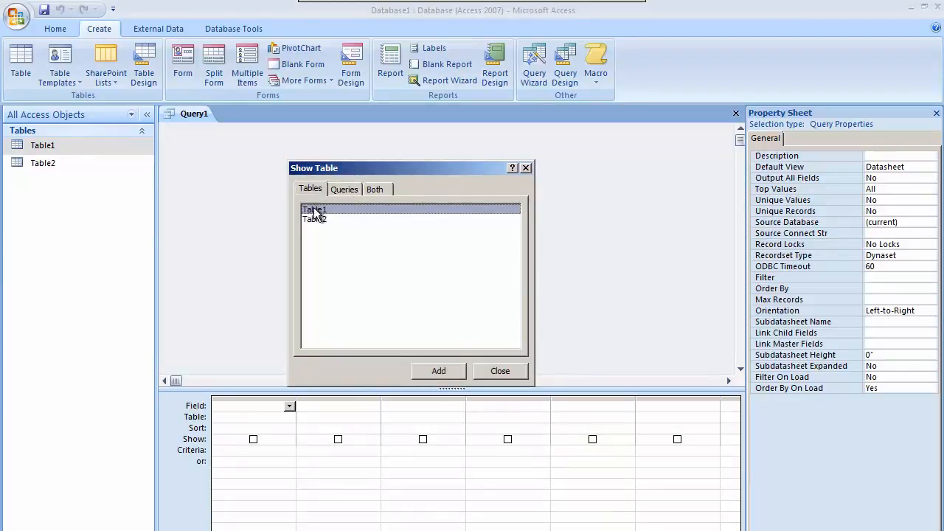
left_click(322, 221)
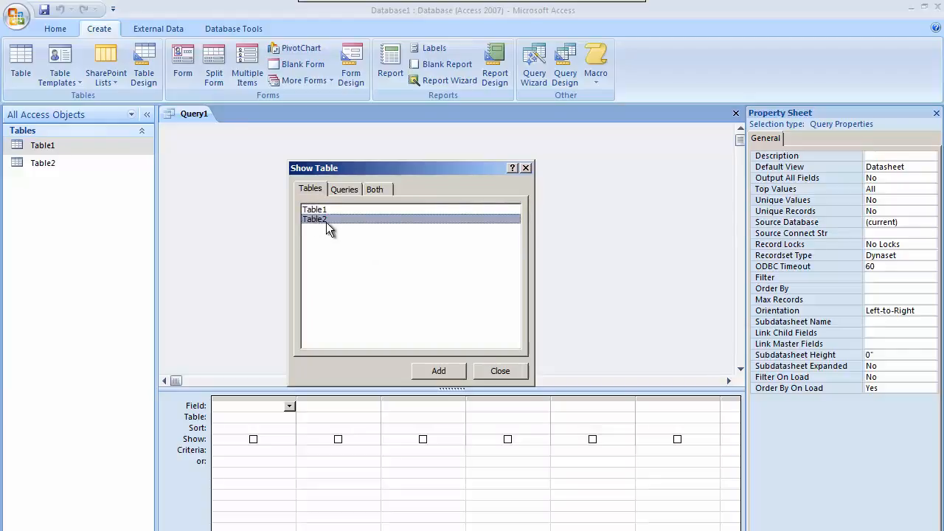
left_click(437, 372)
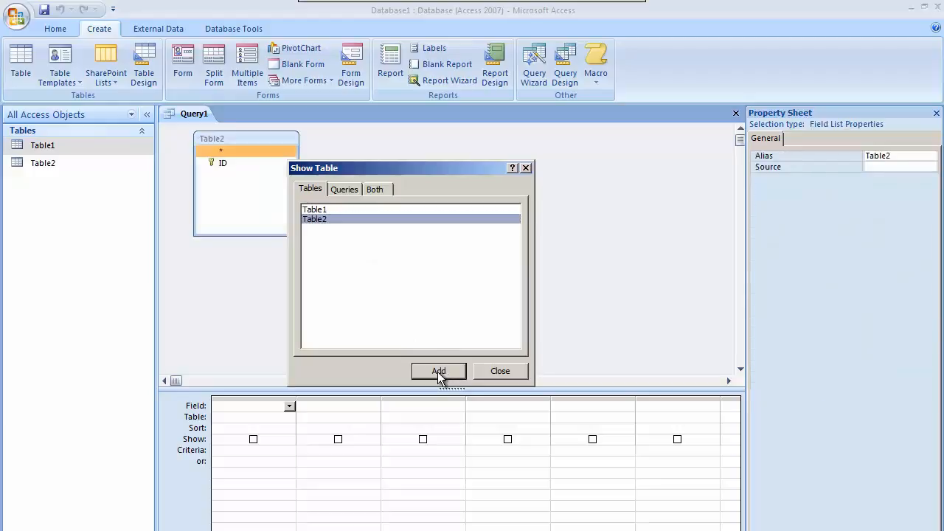
Finish adding tables to the query and shift the Table2 field list slightly within the design area
left_click_drag(398, 169, 486, 141)
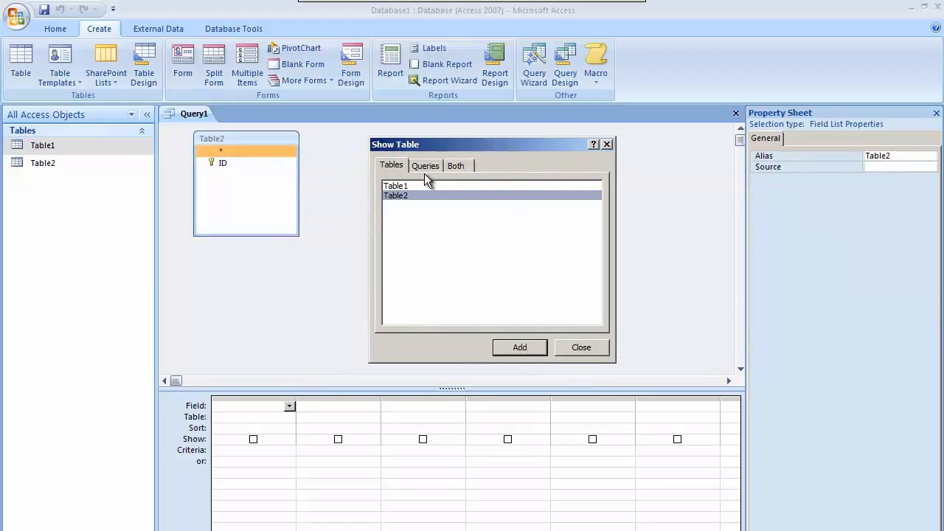
left_click(581, 347)
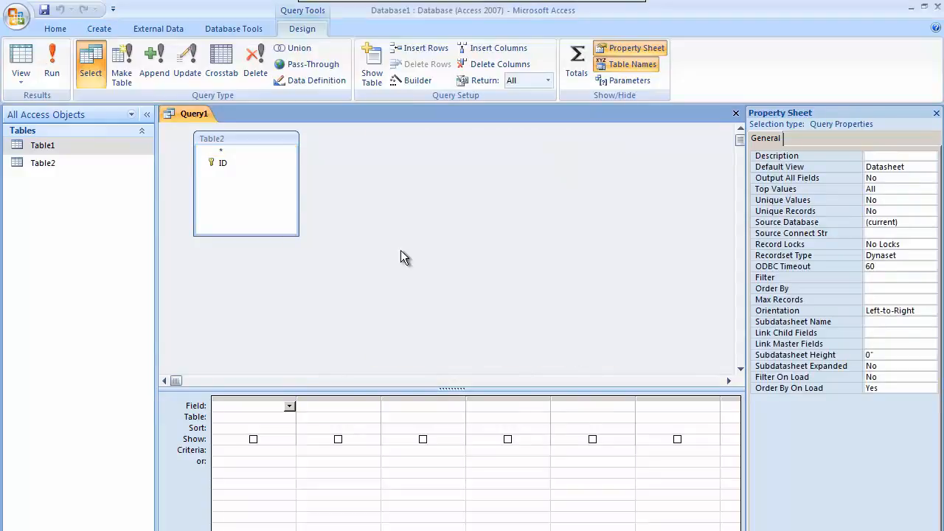
left_click_drag(262, 140, 286, 138)
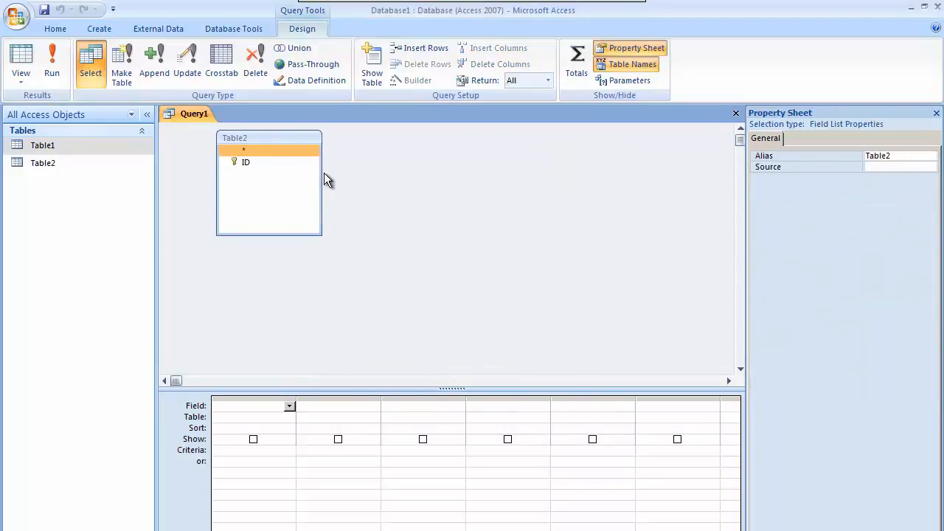
Widen the Table2 field list slightly, and add its ID field to the query grid with Ascending sort
left_click_drag(321, 175, 329, 175)
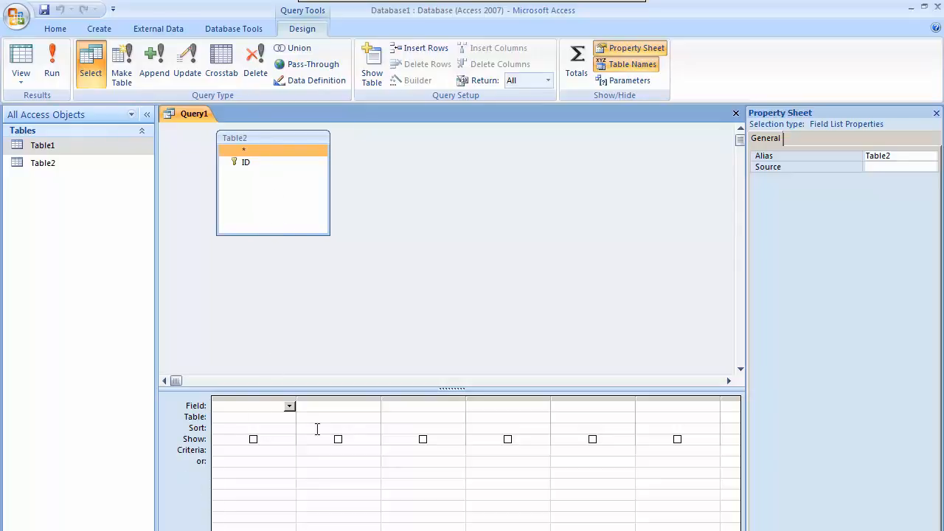
double_click(242, 160)
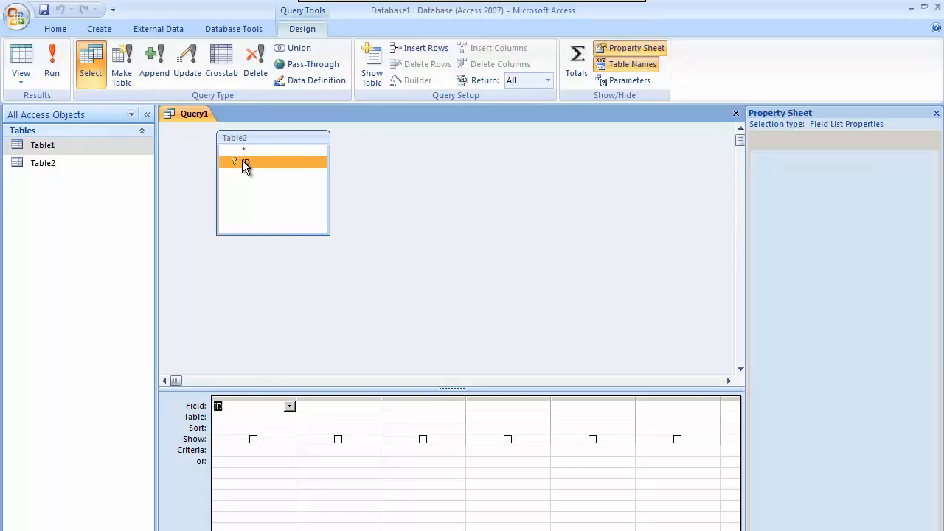
left_click(219, 430)
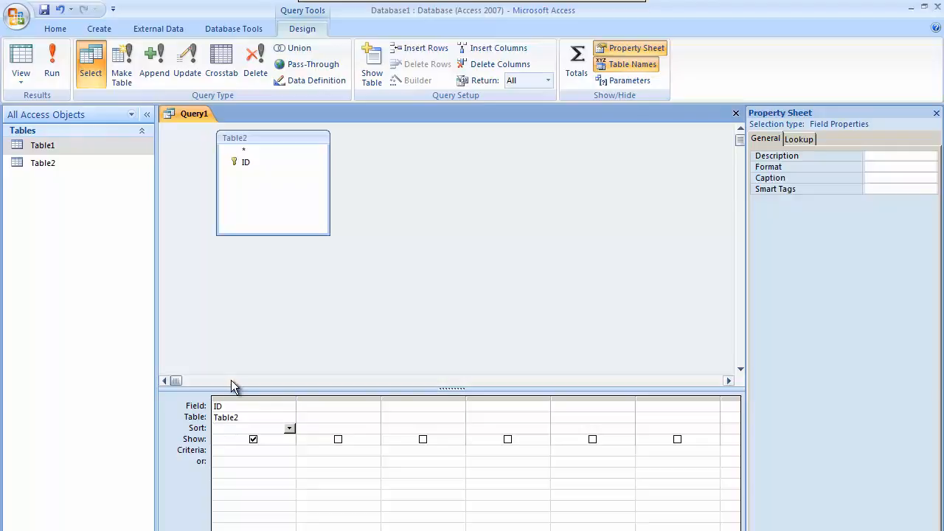
left_click(290, 429)
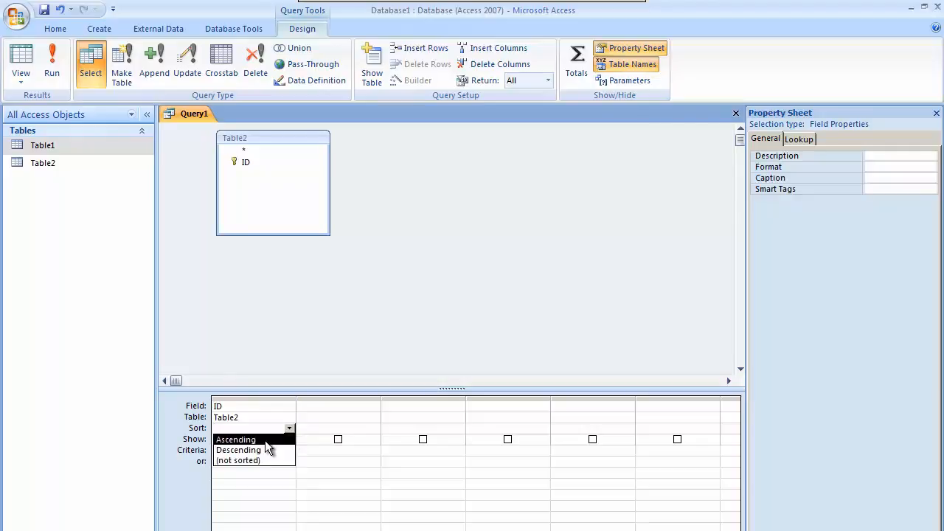
left_click(256, 439)
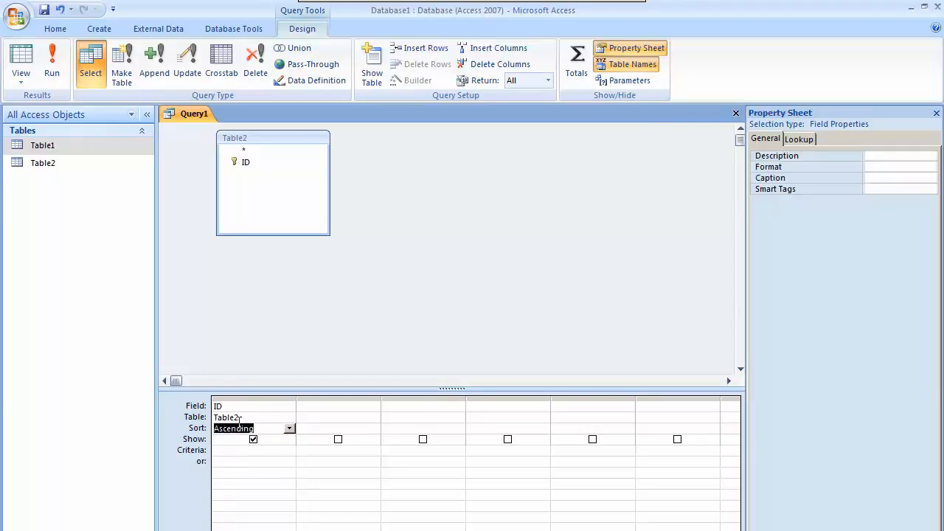
Turn off the Show option for the ID field and place the cursor in its Criteria row
left_click(253, 439)
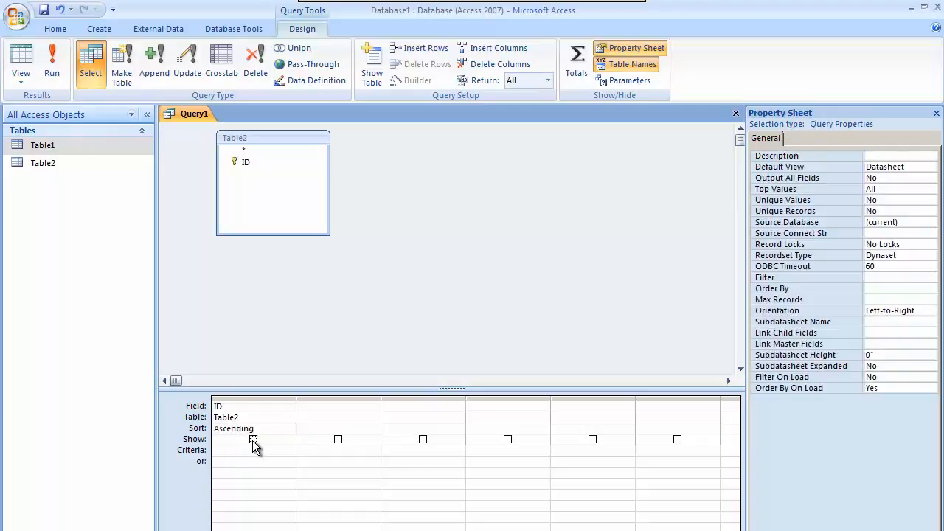
left_click(253, 440)
left_click(221, 449)
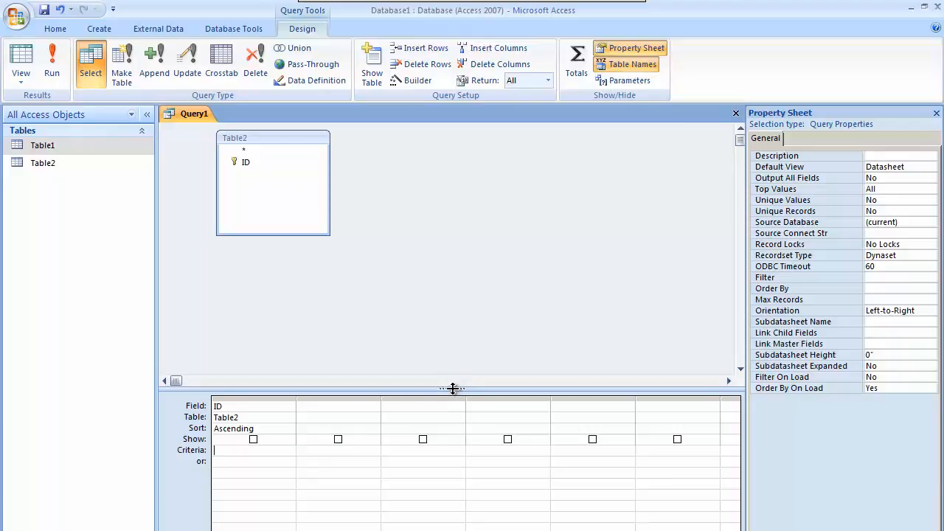
Enlarge the query's upper table area, and collapse and restore the Navigation Pane
left_click_drag(451, 390, 450, 428)
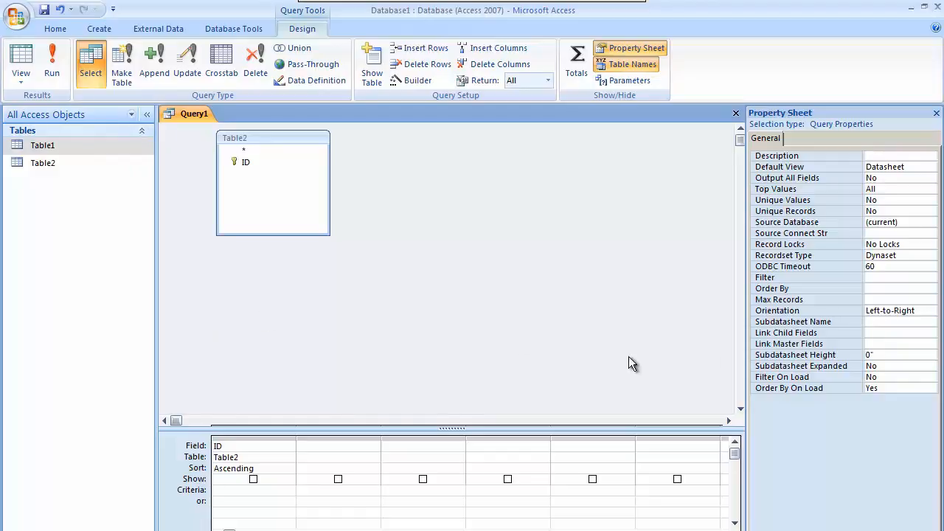
left_click(147, 115)
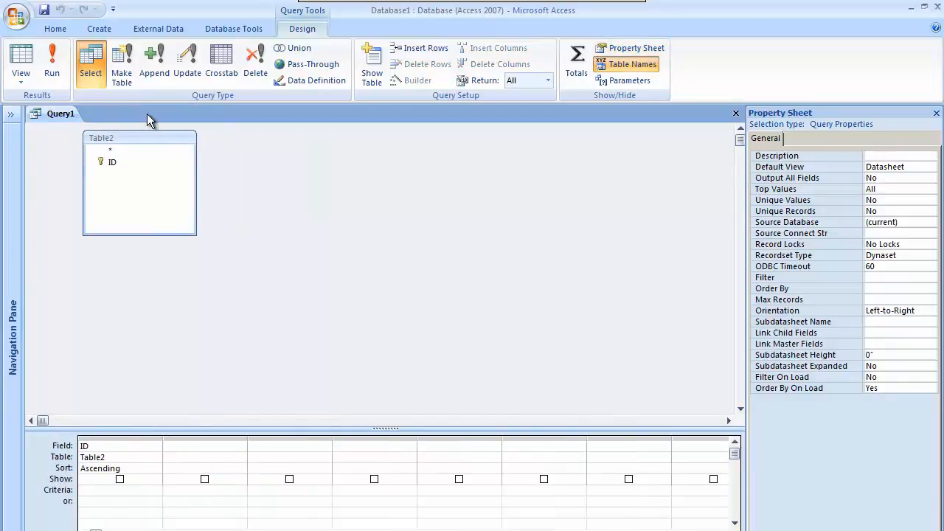
left_click(10, 115)
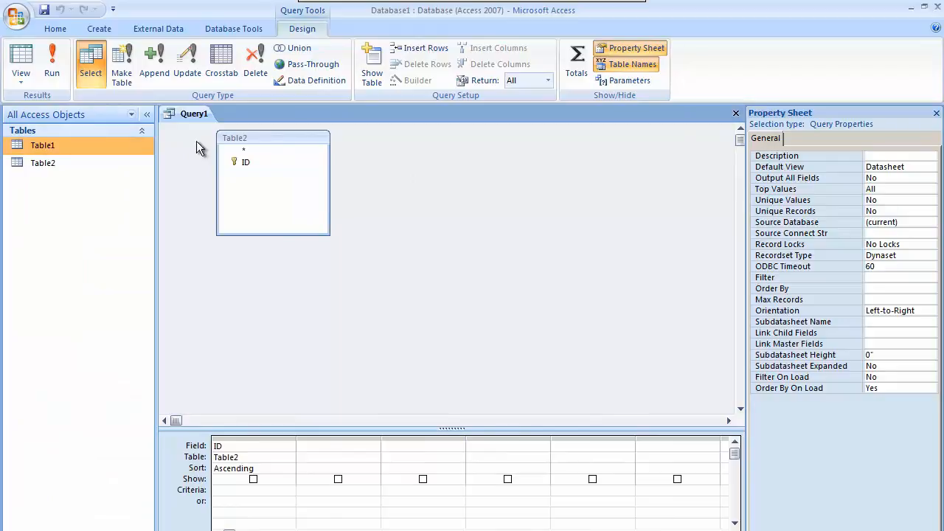
Save the query under the name "qry One"
left_click(195, 114)
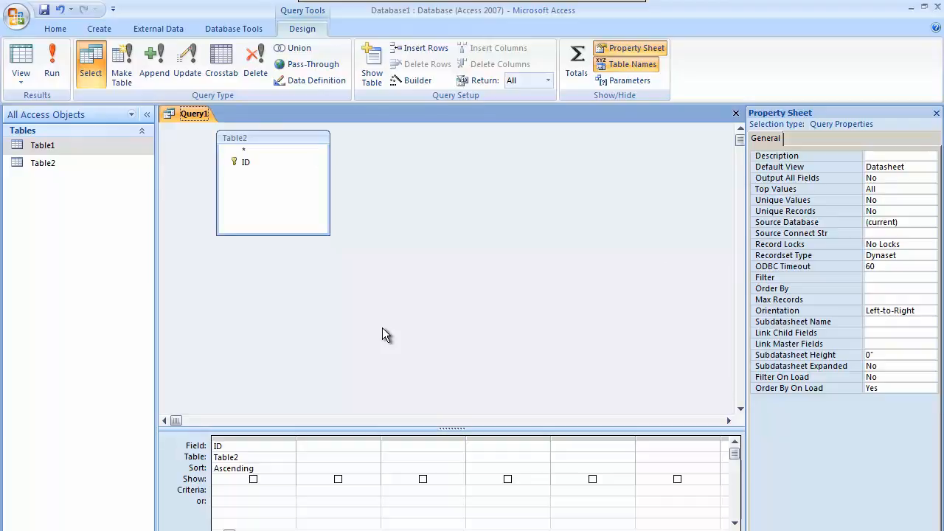
right_click(193, 112)
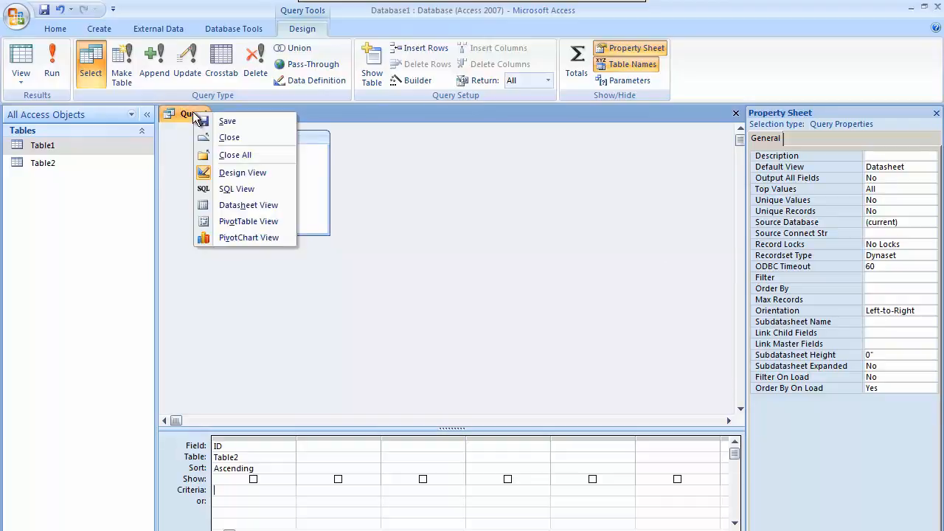
left_click(208, 121)
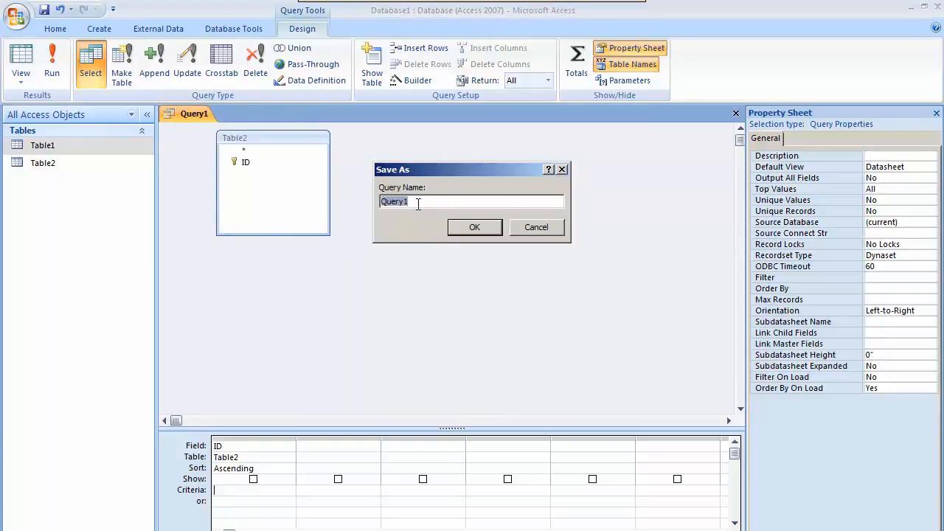
type("aqryt")
key("BackSpace")
key("BackSpace")
key("BackSpace")
key("BackSpace")
type("qry One")
key("Return")
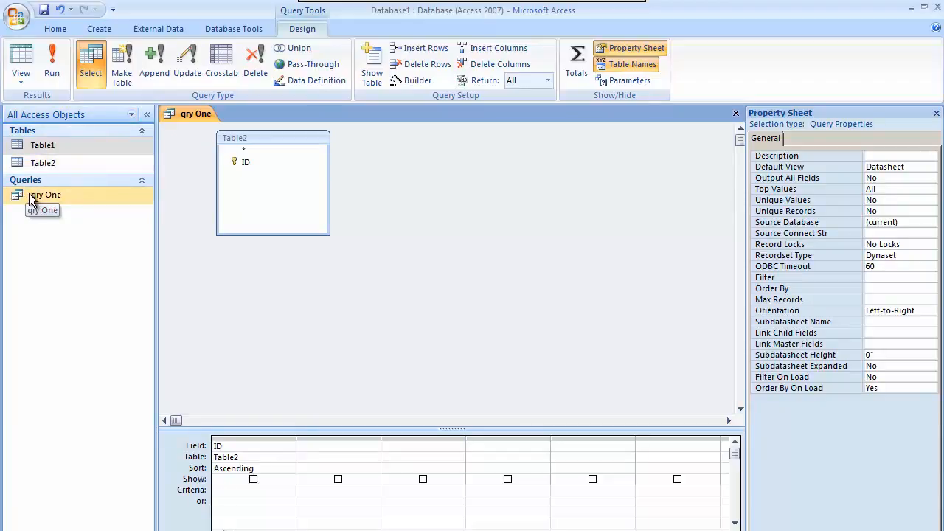
Close the qry One query and try to open it from the Navigation Pane's object list
right_click(204, 116)
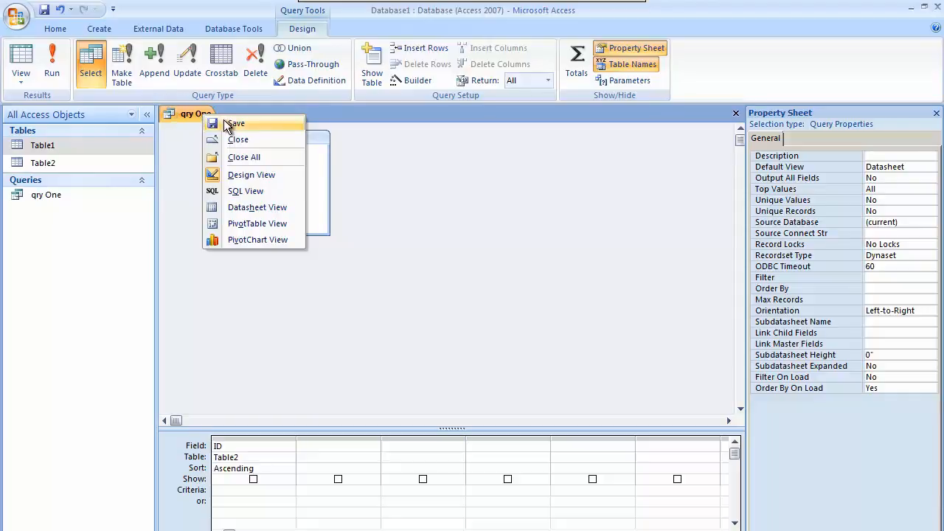
left_click(238, 139)
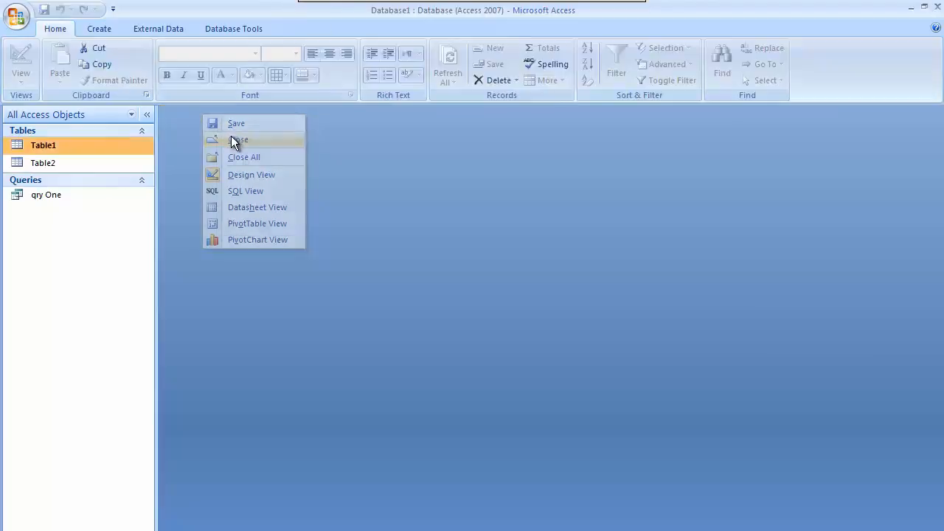
left_click(50, 200)
left_click(40, 160)
double_click(45, 193)
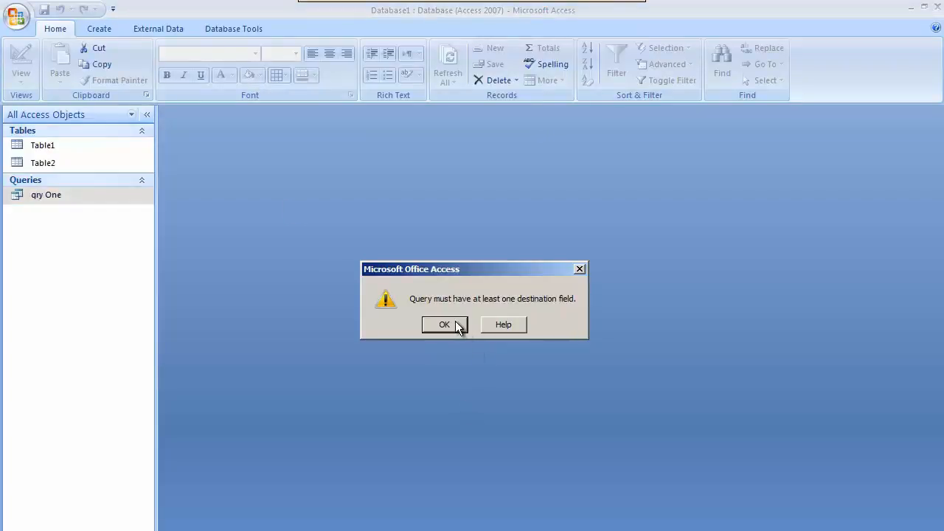
left_click(444, 324)
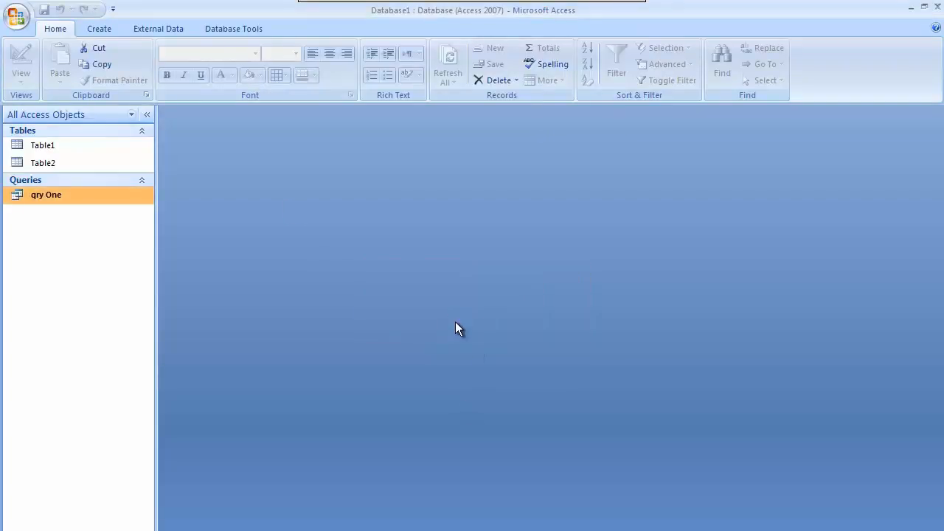
Open qry One in Design View and return the TUG 2011 virtual machine to full screen
right_click(102, 197)
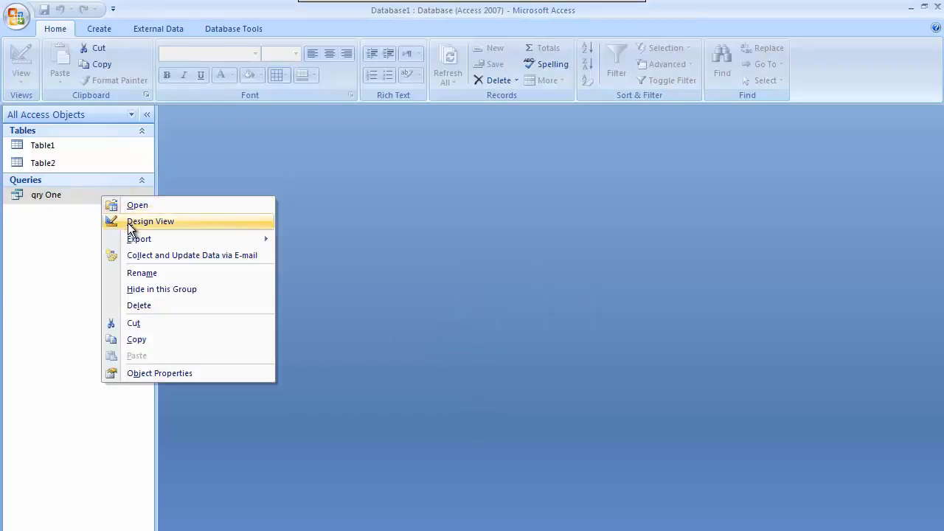
left_click(134, 223)
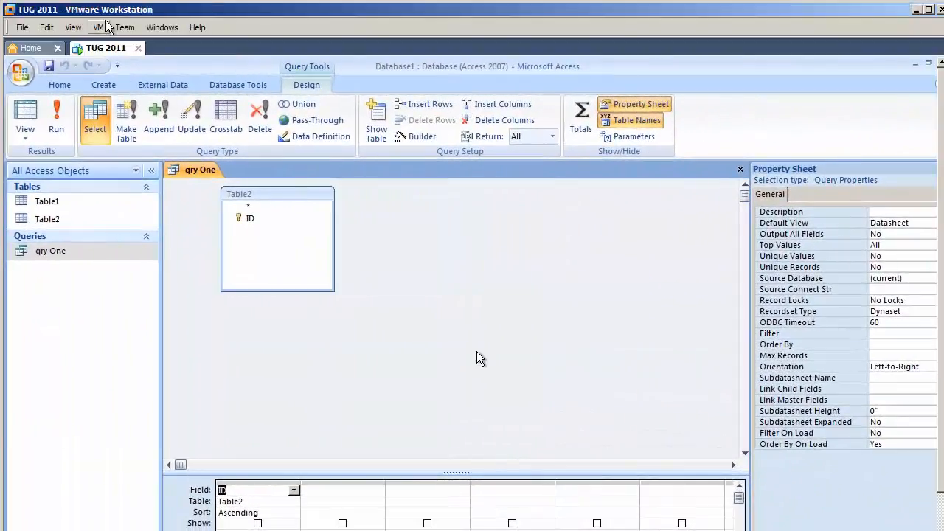
left_click(73, 28)
left_click(93, 36)
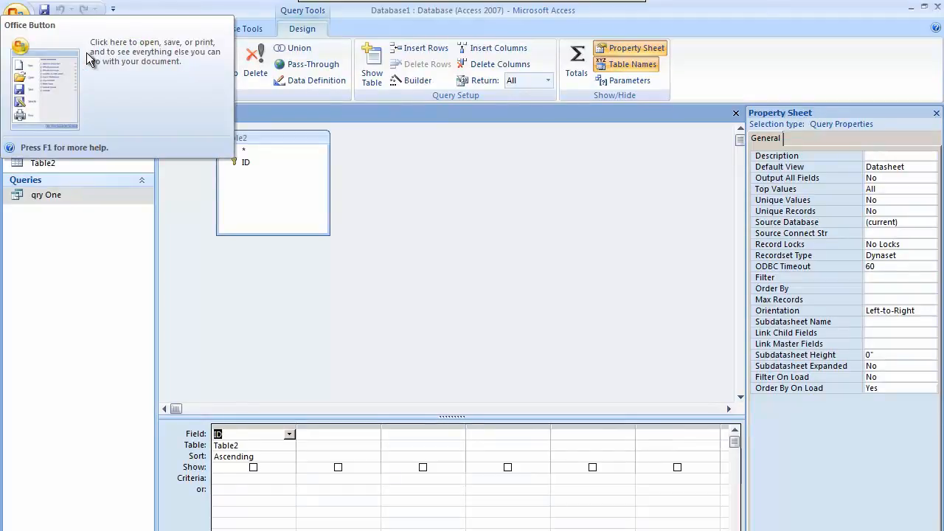
Close the qry One query and create a new blank form in Design View
right_click(191, 115)
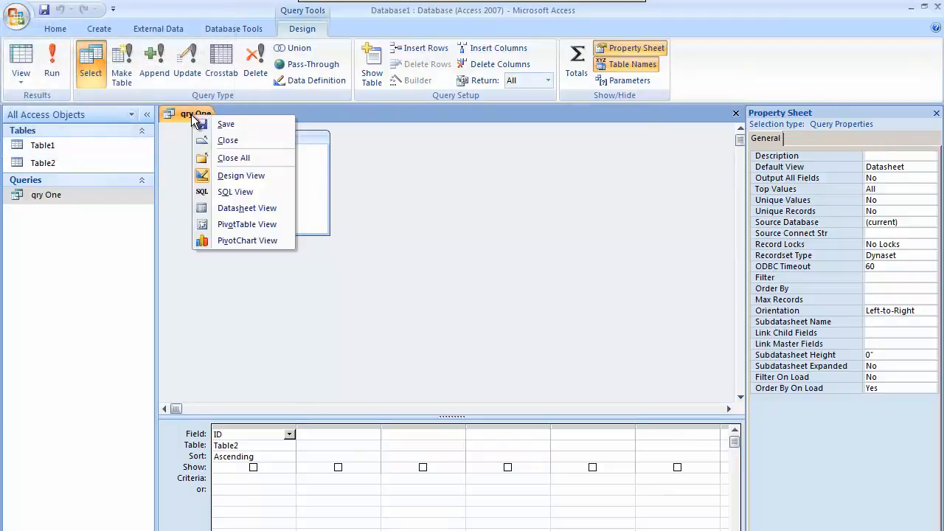
left_click(213, 141)
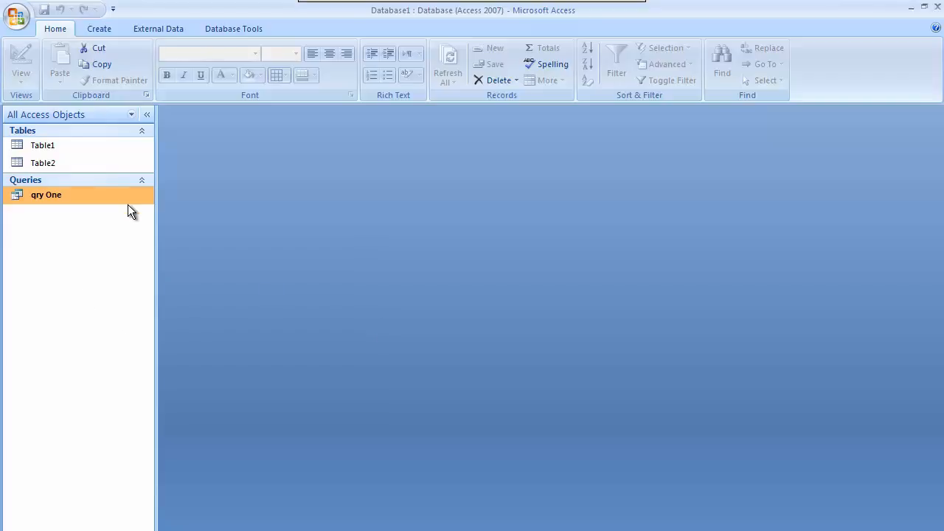
left_click(100, 30)
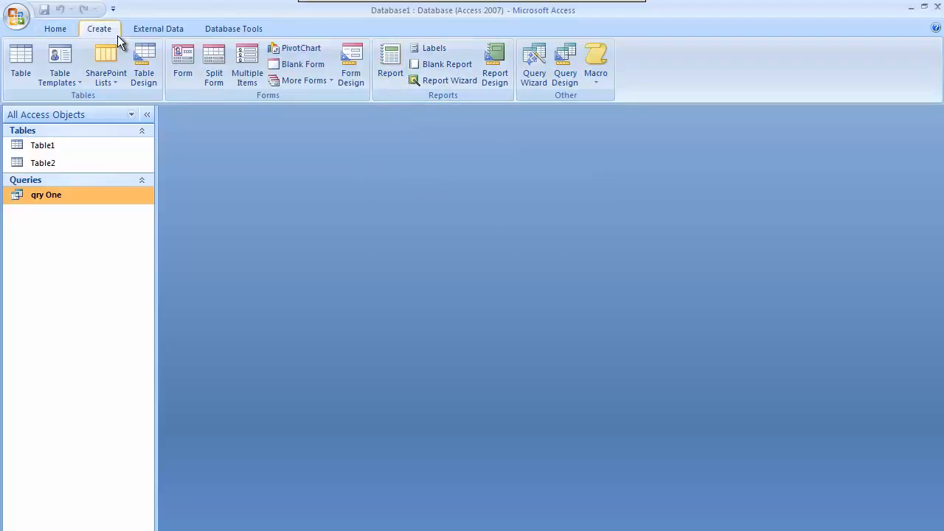
left_click(353, 73)
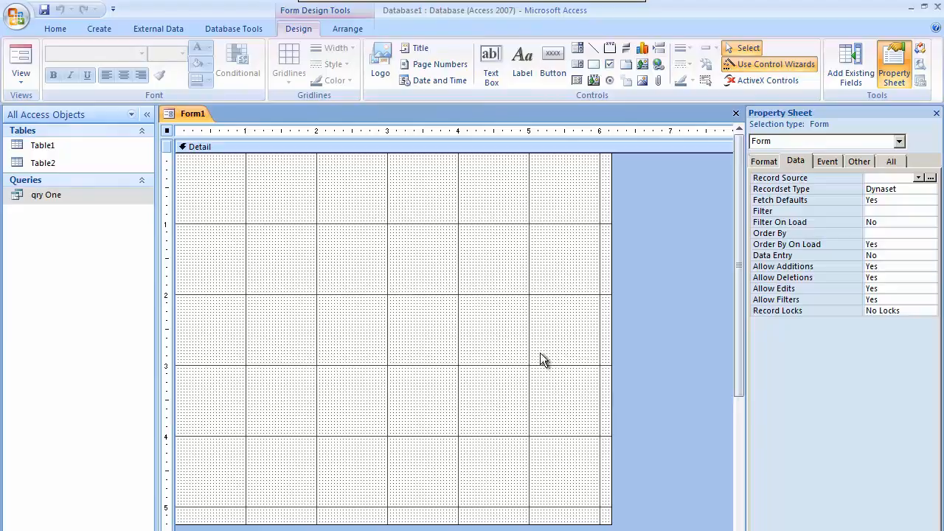
Select the whole form and review the views available for it, leaving it in Design View
left_click(168, 130)
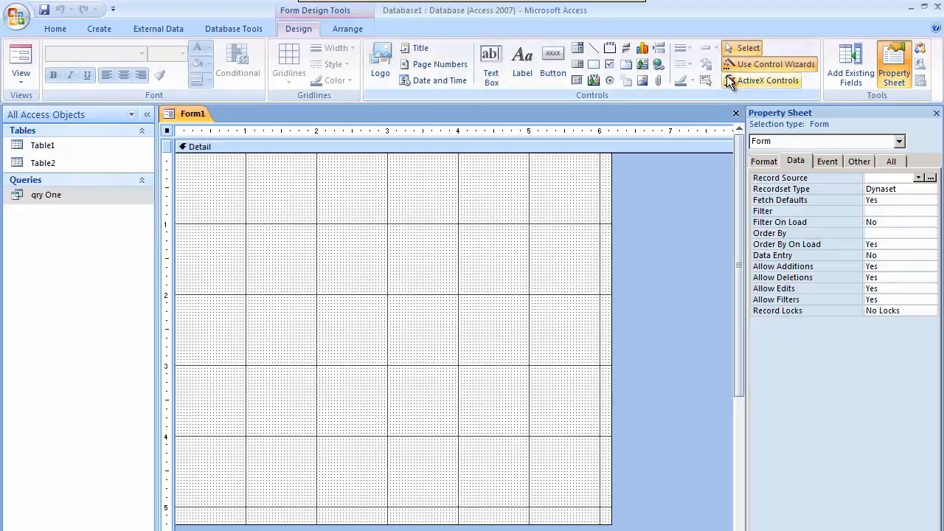
left_click(21, 77)
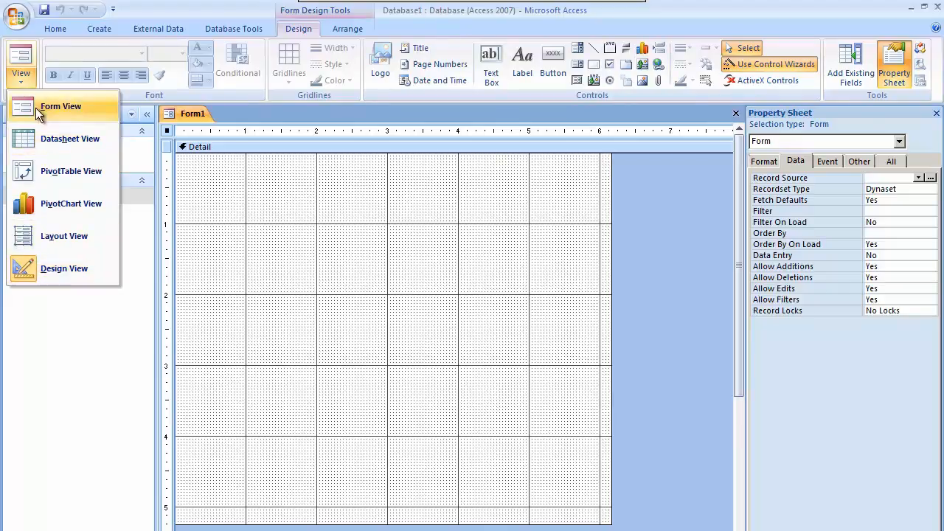
right_click(184, 116)
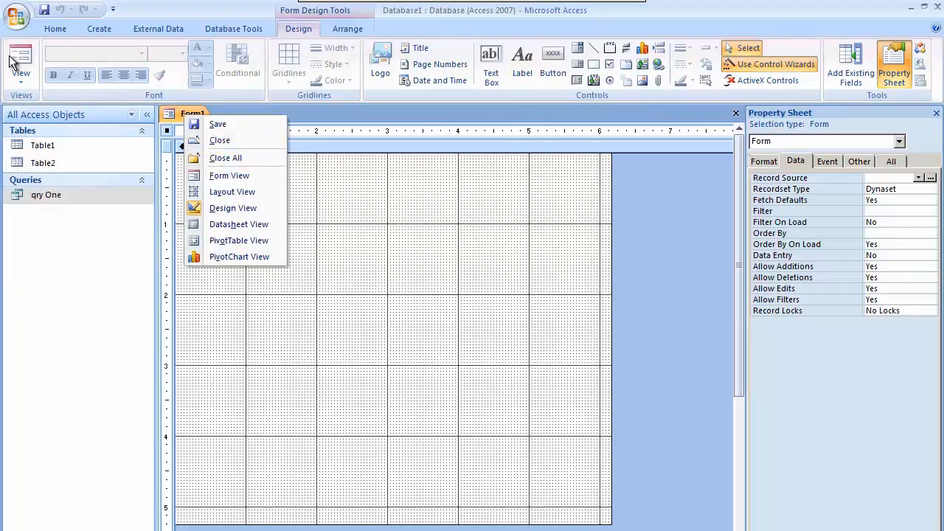
left_click(634, 140)
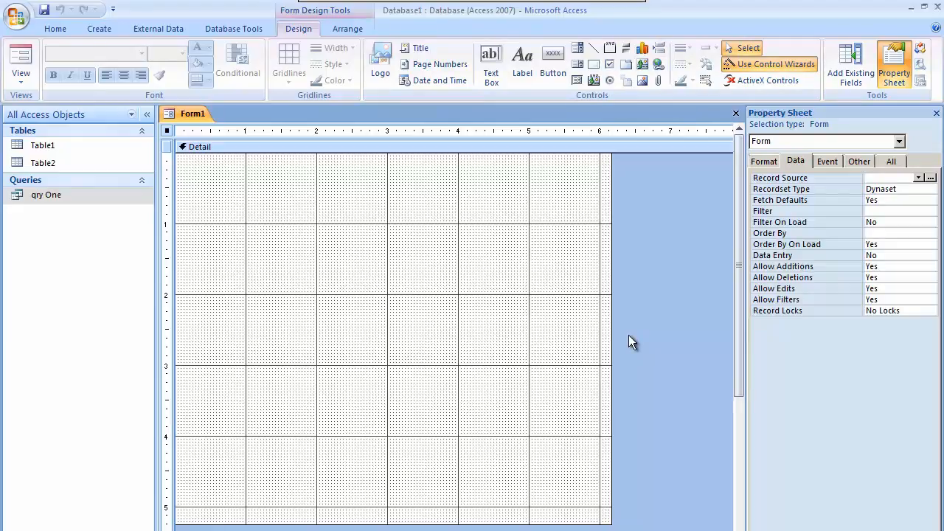
Add an unbound text box to the form's Detail section, about 3.3 inches across and 2.5 inches down
left_click(491, 66)
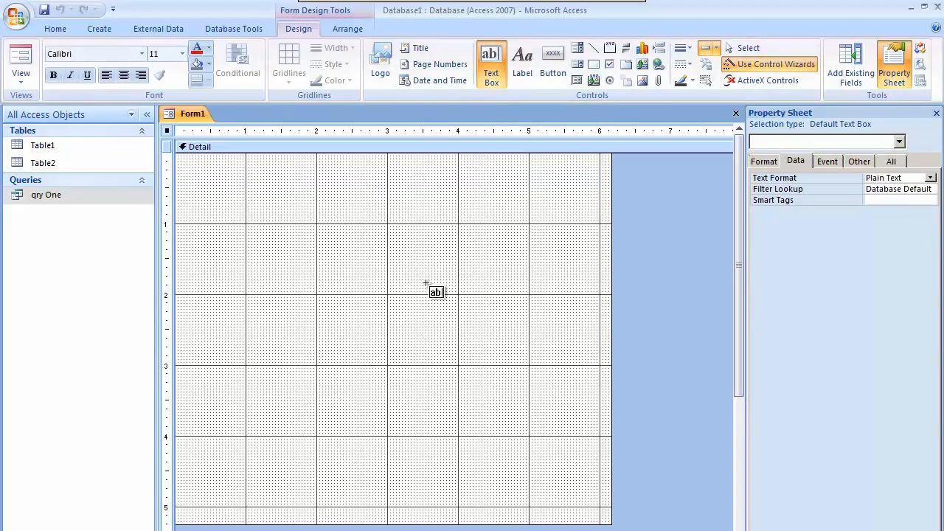
left_click(408, 334)
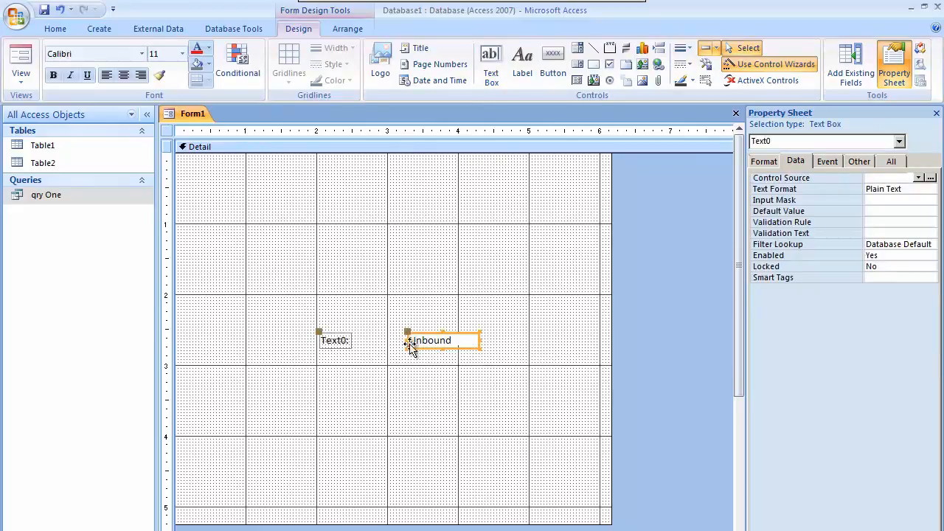
left_click(443, 361)
left_click(435, 338)
Move the text box's label on its own to directly above the text box, aligned with its left edge
left_click(334, 342)
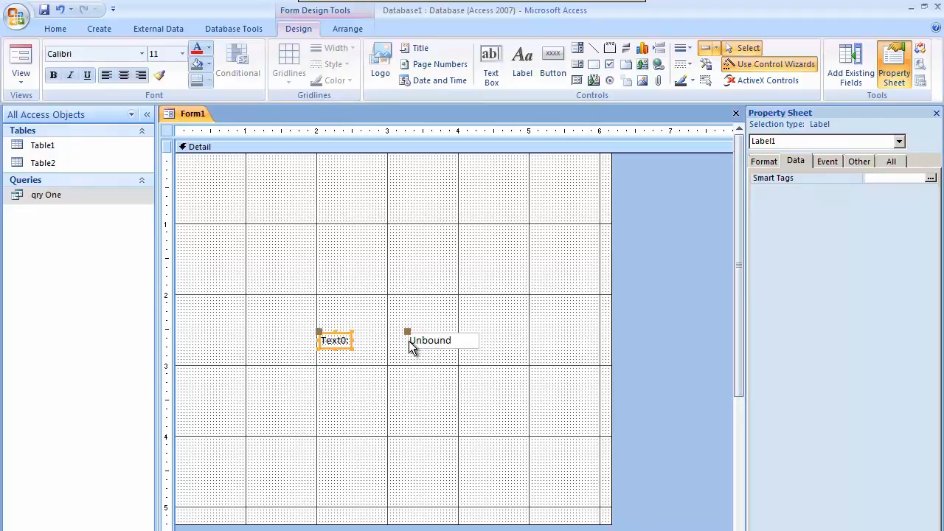
left_click(353, 360)
left_click(343, 341)
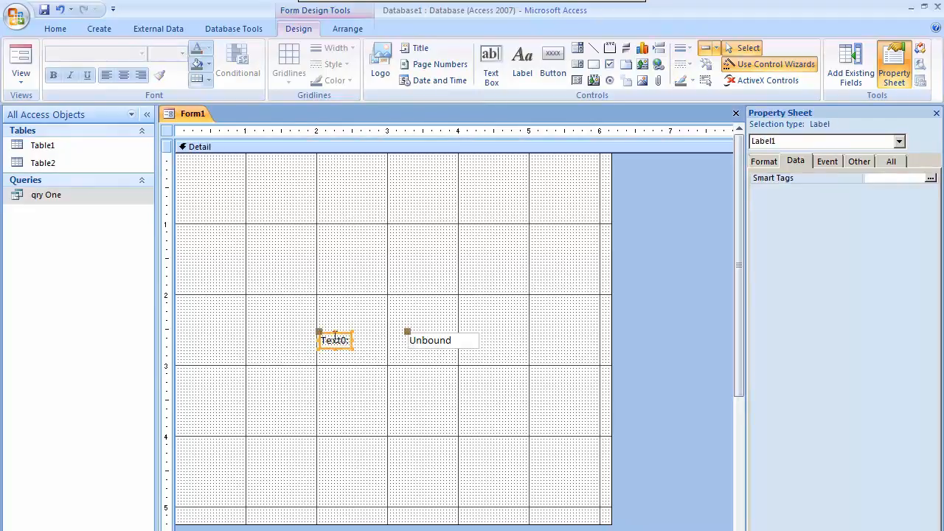
left_click(345, 354)
left_click(338, 343)
left_click_drag(320, 333, 408, 307)
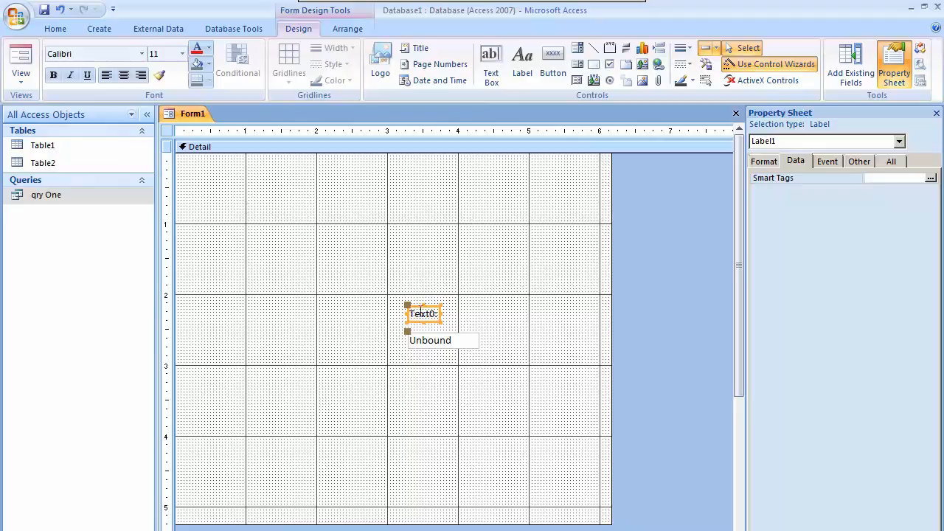
Change the caption of the label above the unbound text box to "Job ID"
left_click(438, 313)
left_click_drag(437, 313, 400, 314)
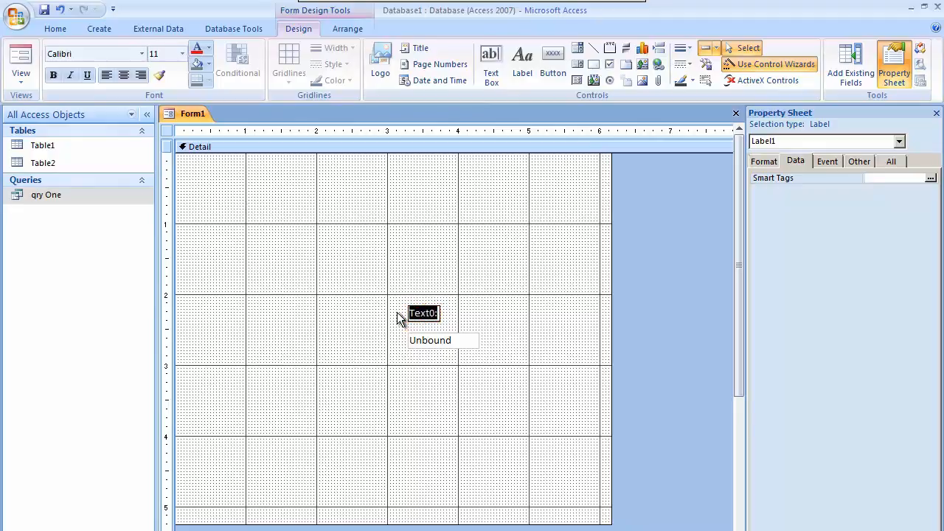
type("Job ID")
left_click(459, 439)
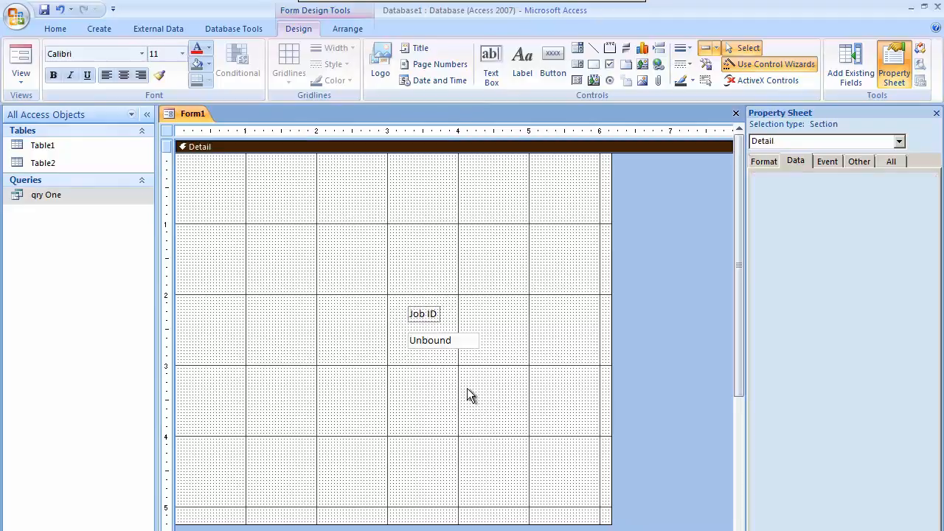
Select the unbound text box and review the commands and data properties available for it
left_click(440, 345)
left_click(438, 356)
left_click(435, 351)
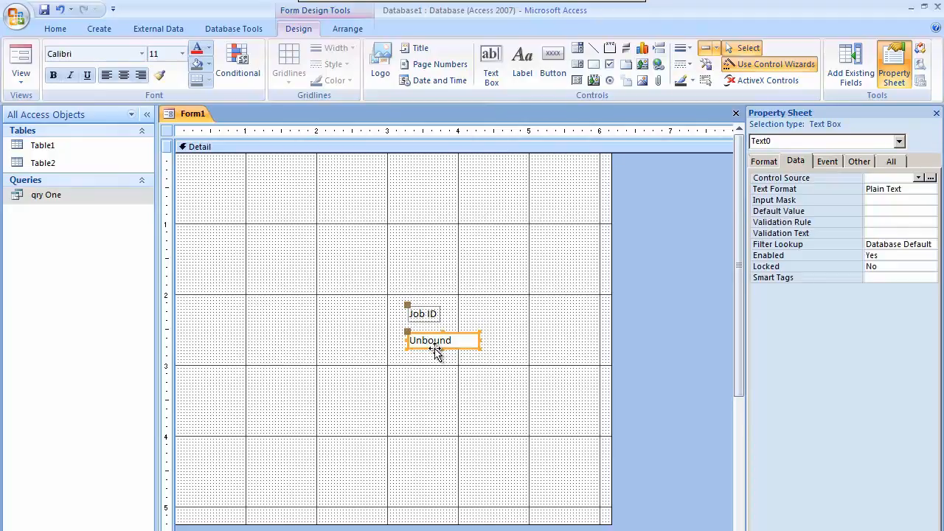
left_click(446, 361)
right_click(440, 345)
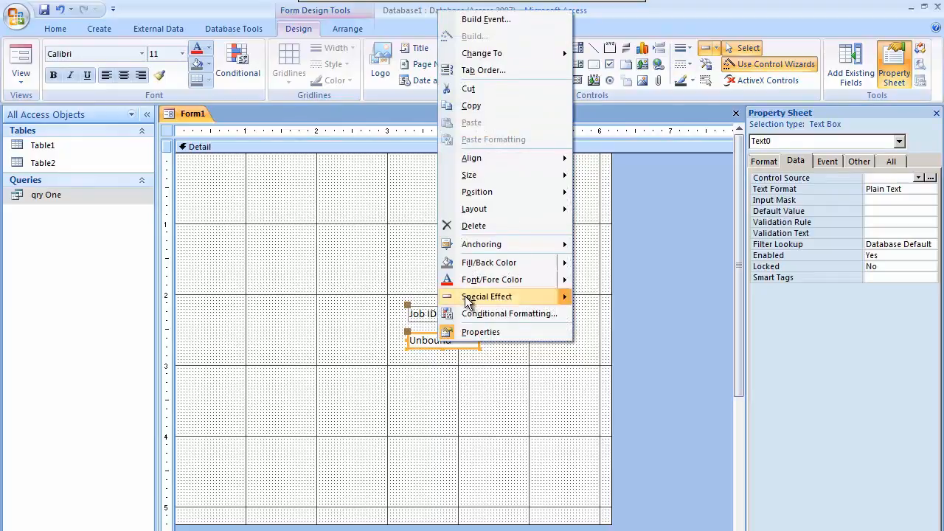
mouse_move(480, 51)
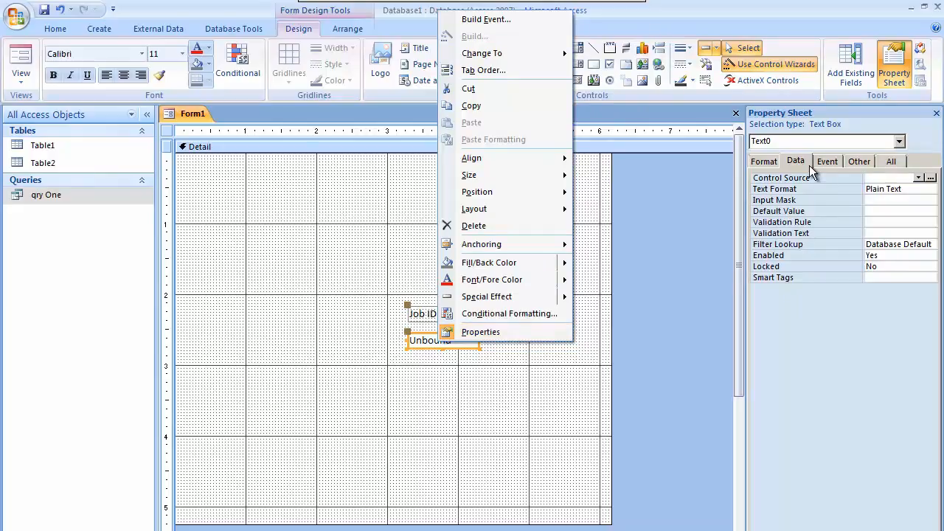
left_click(528, 375)
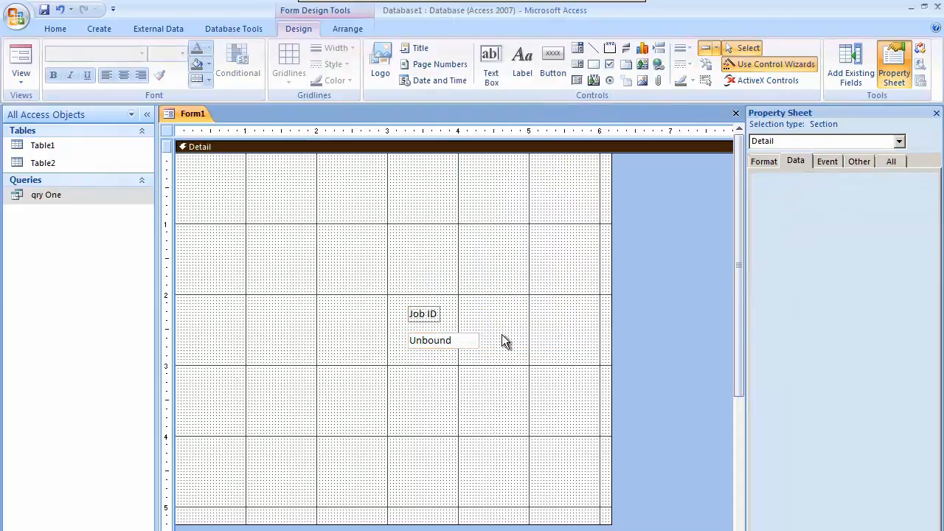
Move the Job ID label together with its text box, placing the label about 4.4 inches across and 1.5 inches down
left_click(425, 318)
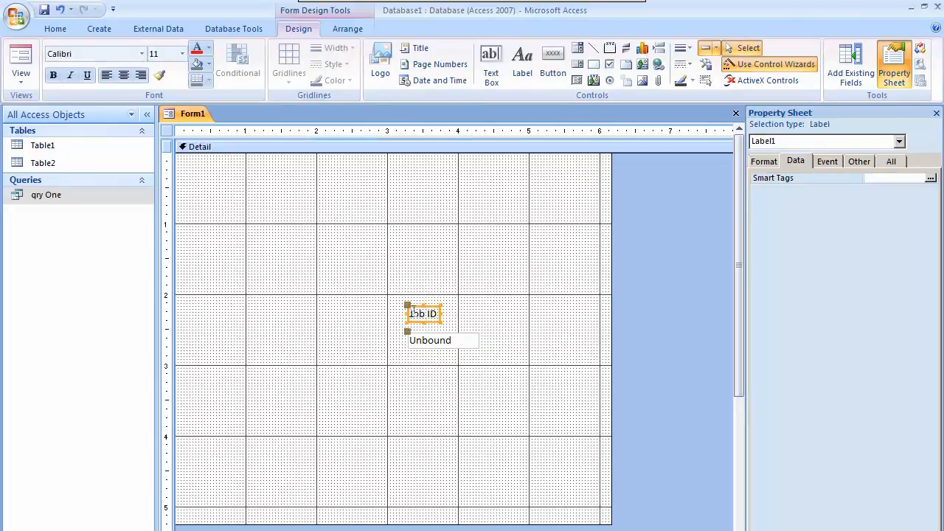
left_click(441, 343)
left_click(427, 315)
left_click_drag(416, 310, 500, 268)
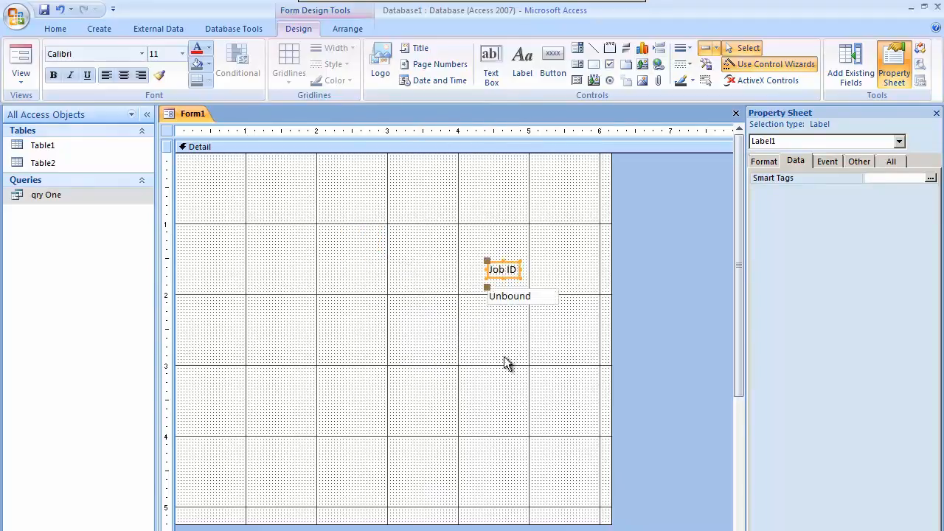
Move the Job ID label and text box together again, placing the label about 4.2 inches across and 0.6 inches down
left_click(528, 279)
left_click(514, 269)
left_click(509, 267)
left_click(496, 266)
left_click(498, 268)
left_click_drag(496, 266, 480, 207)
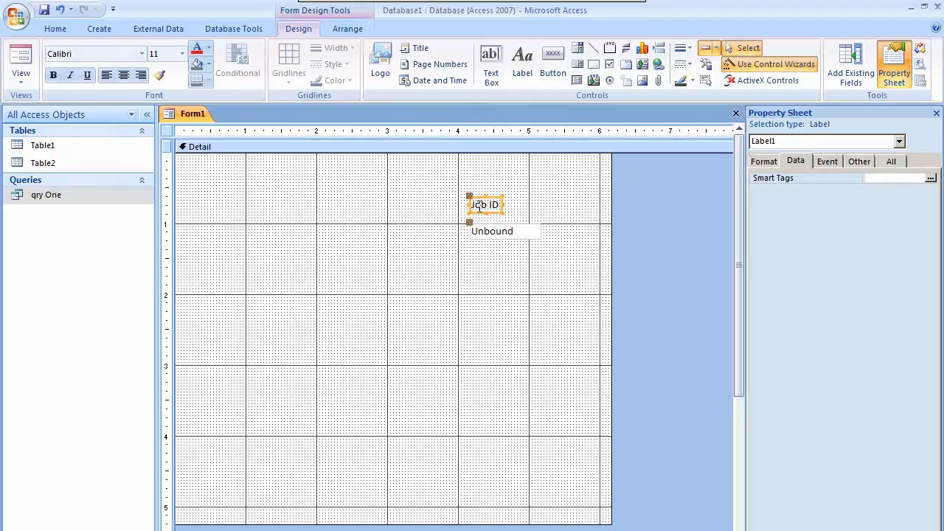
Separately move the Job ID label to about 1.8 inches across, 0.5 down, and its text box to about 1.9 inches across, 1.2 down
left_click(480, 264)
left_click(487, 207)
left_click_drag(469, 196, 299, 188)
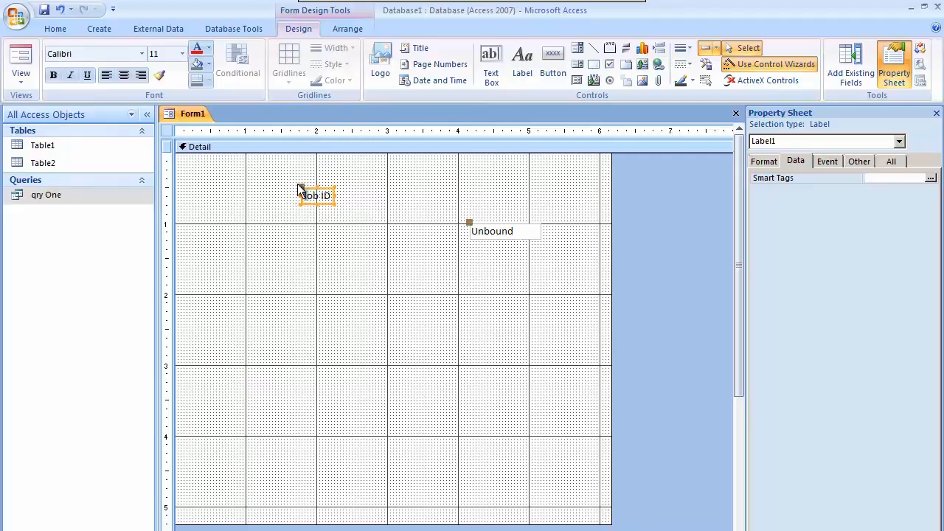
left_click(520, 235)
left_click_drag(471, 224, 308, 241)
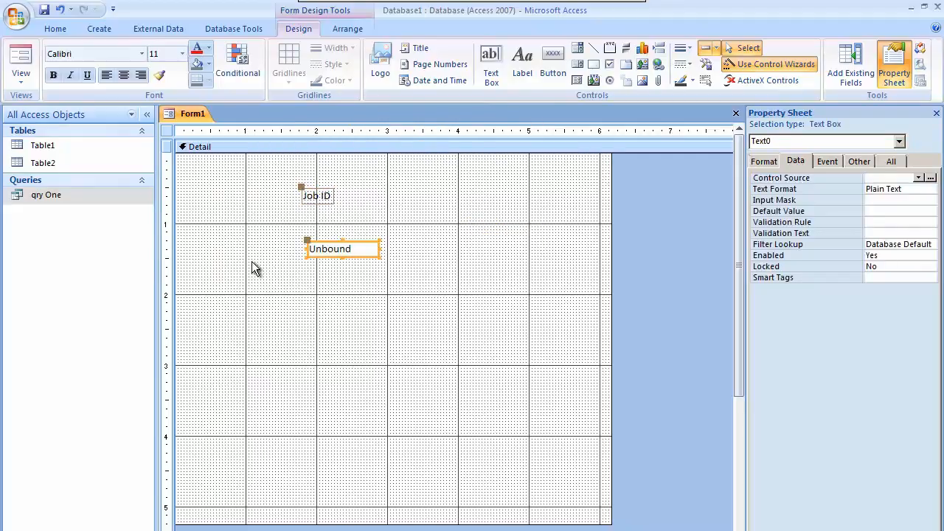